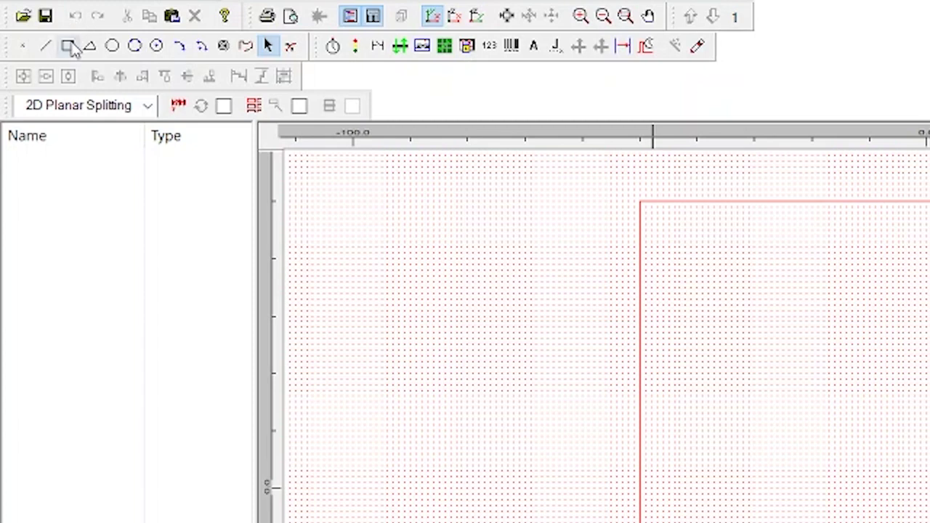
- Draw a rectangle about 33 by 23 mm in the upper-left part of the working area, undo it and redo it
{"action": "left_click", "coordinate": [68, 46]}
{"action": "left_click_drag", "start_coordinate": [719, 292], "coordinate": [909, 424]}
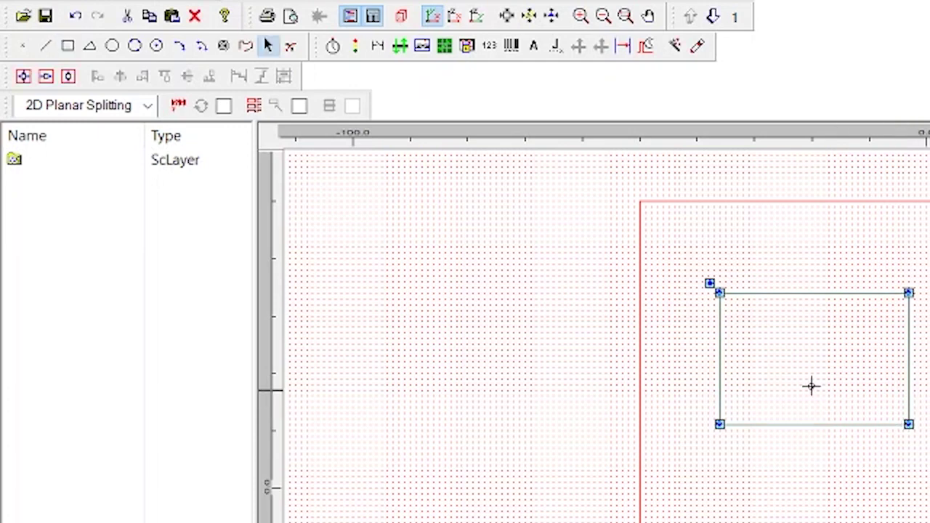
{"action": "left_click", "coordinate": [77, 16]}
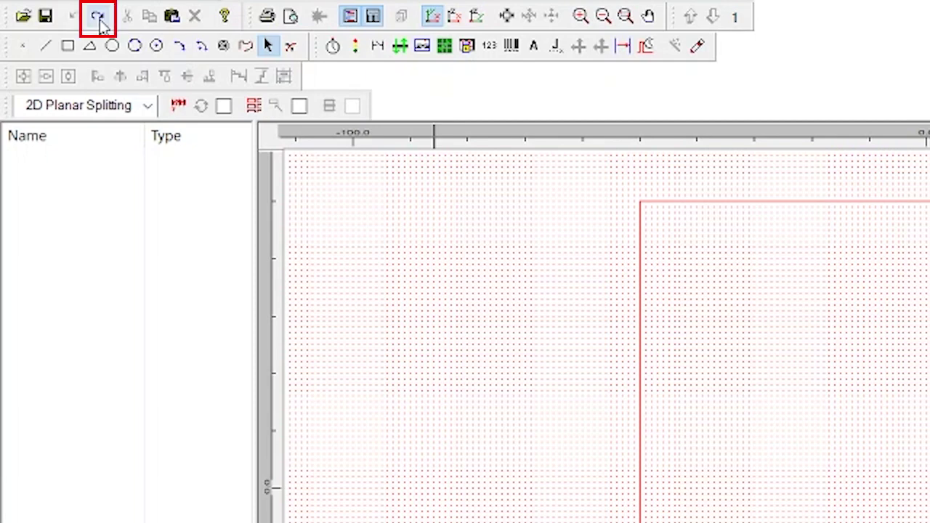
{"action": "left_click", "coordinate": [99, 17]}
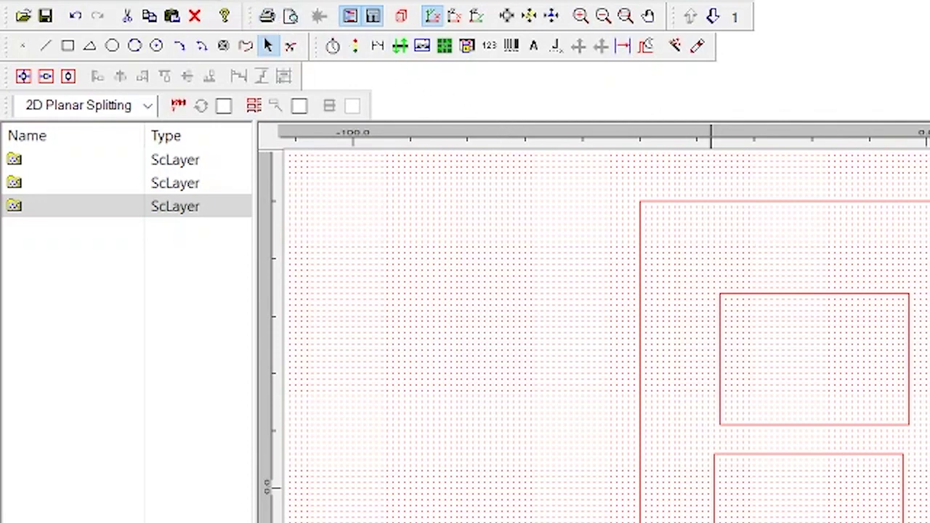
- Inspect the drawing in the print preview at a larger magnification and close the preview
{"action": "left_click", "coordinate": [298, 19]}
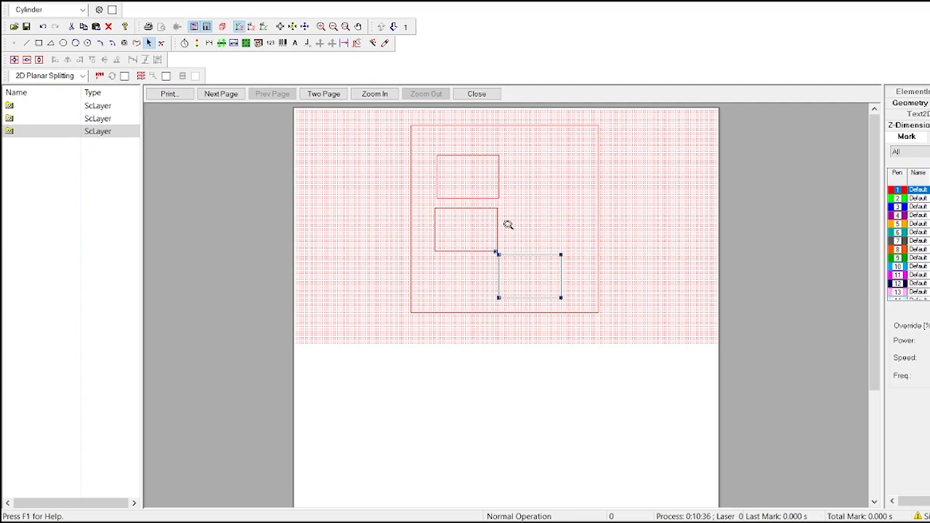
{"action": "left_click", "coordinate": [507, 220]}
{"action": "left_click", "coordinate": [507, 224]}
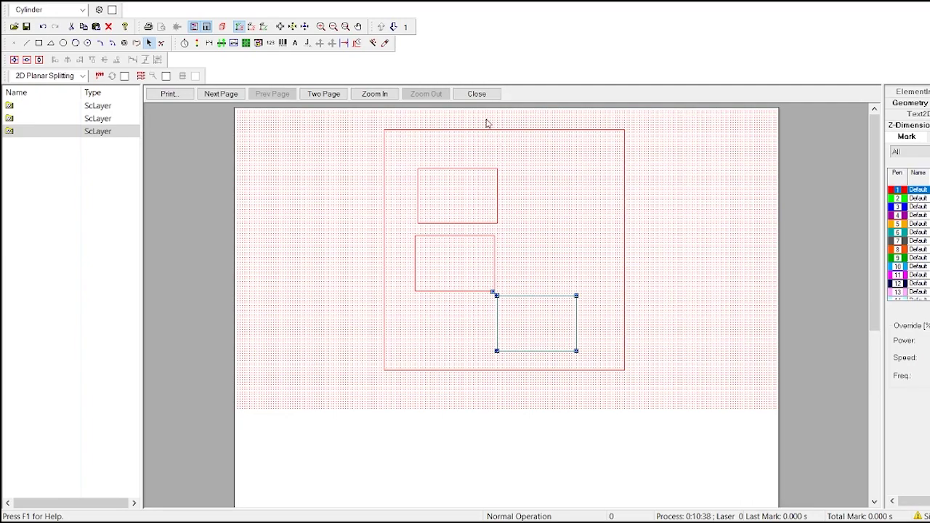
{"action": "left_click", "coordinate": [476, 94]}
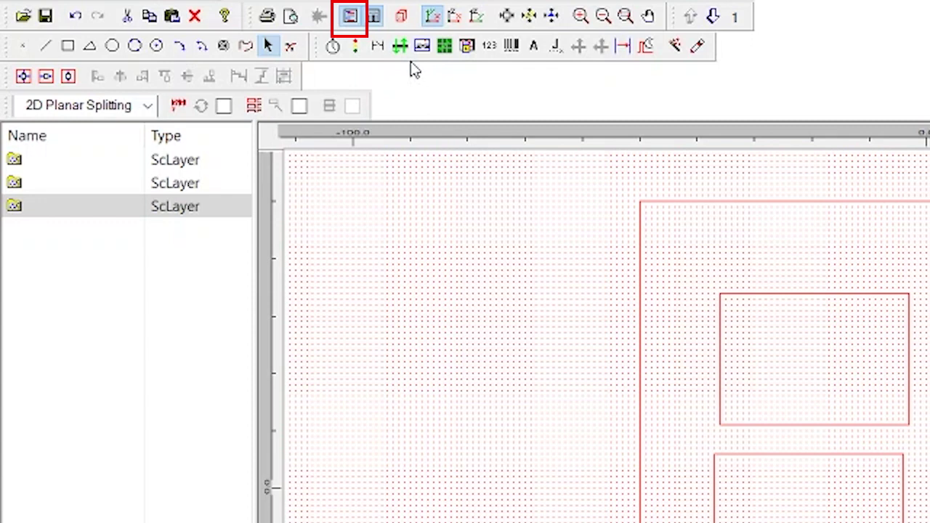
- Hide the entity list and show it again
{"action": "left_click", "coordinate": [350, 18]}
{"action": "left_click", "coordinate": [350, 18]}
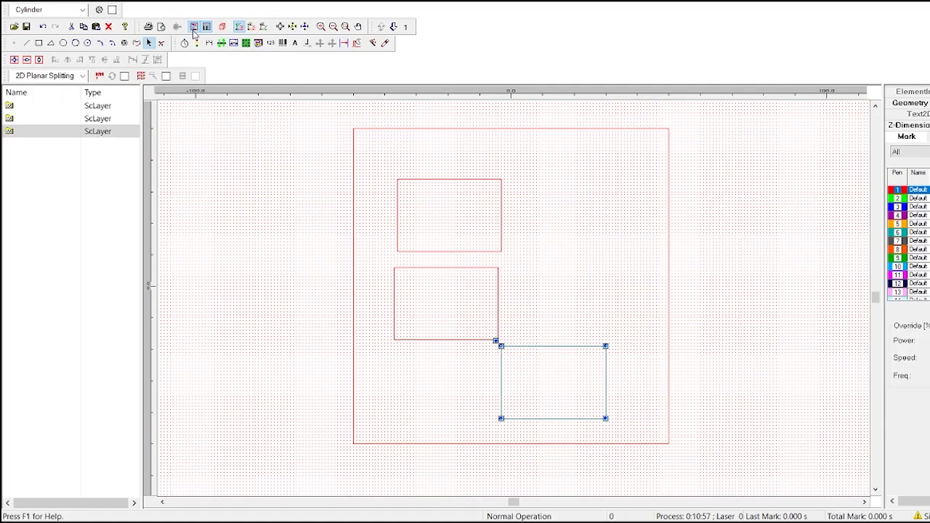
{"action": "left_click", "coordinate": [194, 31]}
{"action": "left_click", "coordinate": [194, 31]}
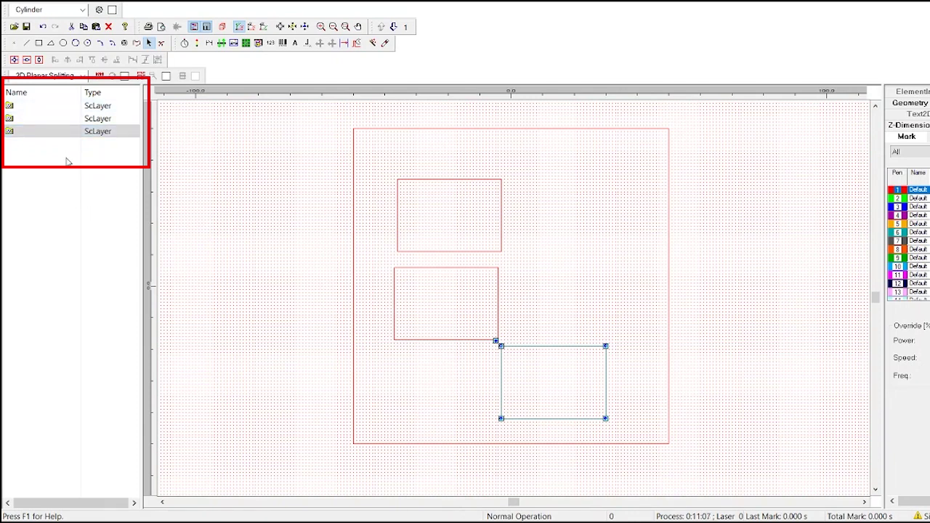
- Draw an ellipse about 16 by 19 mm beside the upper rectangle and add the text "ggg" above that rectangle
{"action": "left_click", "coordinate": [63, 43]}
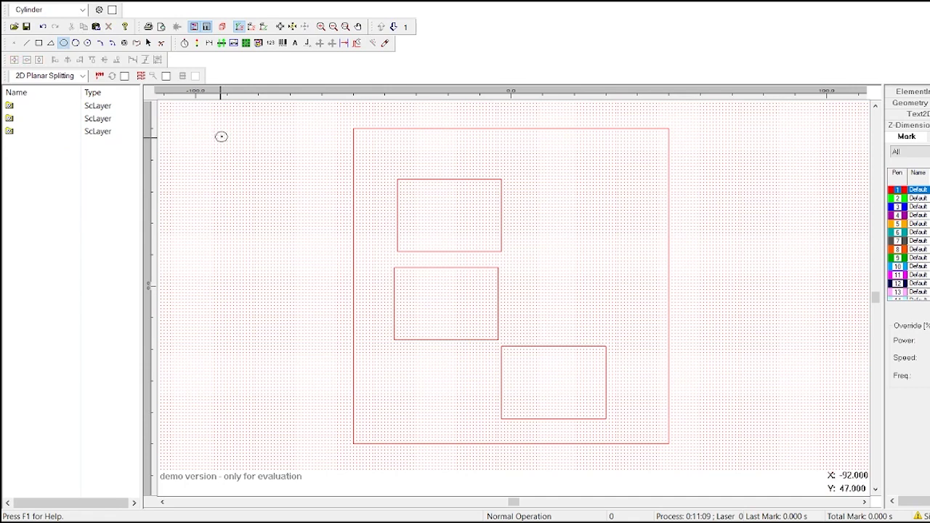
{"action": "left_click_drag", "start_coordinate": [539, 200], "coordinate": [590, 260]}
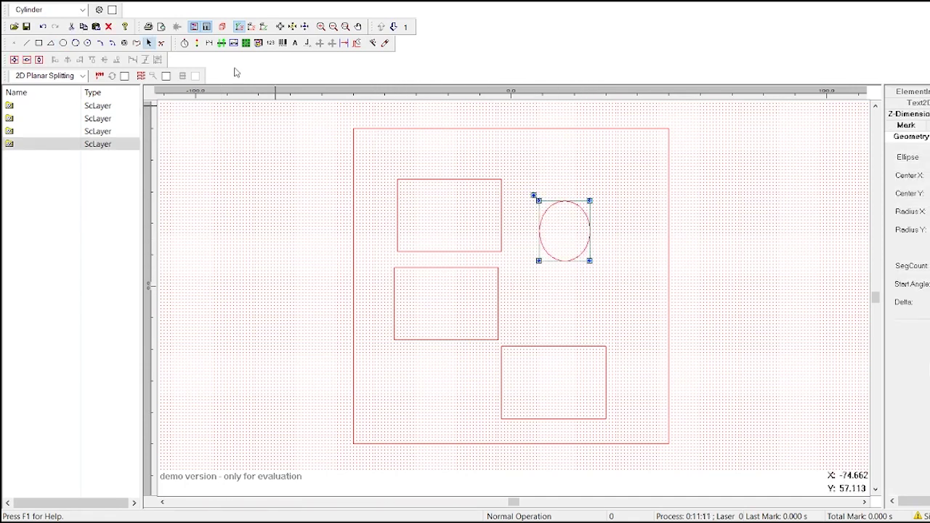
{"action": "left_click", "coordinate": [295, 43]}
{"action": "left_click", "coordinate": [393, 143]}
{"action": "left_click_drag", "start_coordinate": [393, 144], "coordinate": [529, 193]}
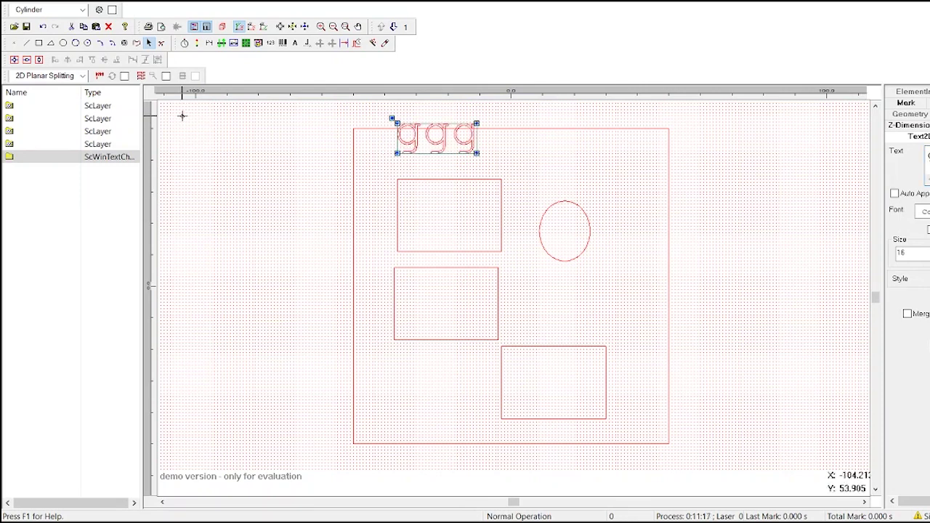
- Widen the entity list and its Name and Type columns so the full type names fit
{"action": "left_click_drag", "start_coordinate": [148, 120], "coordinate": [173, 122]}
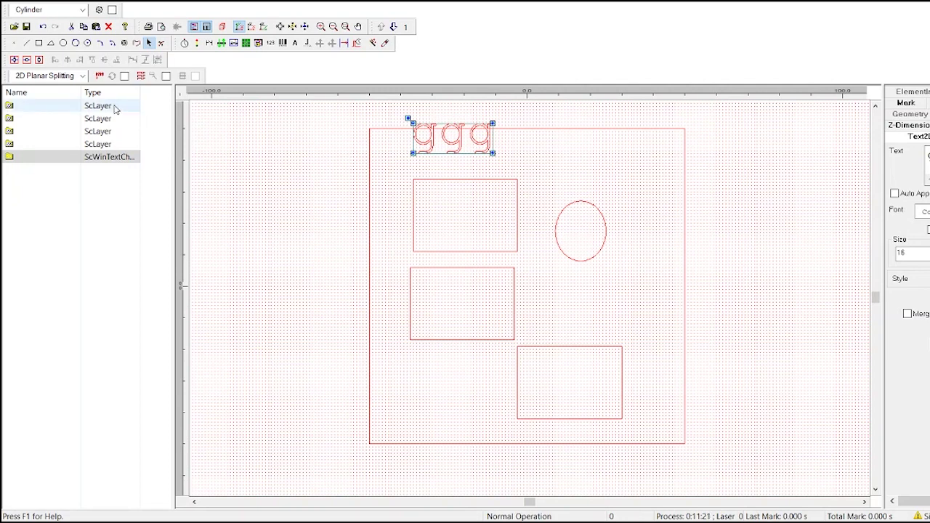
{"action": "left_click_drag", "start_coordinate": [138, 93], "coordinate": [164, 97]}
{"action": "left_click_drag", "start_coordinate": [82, 93], "coordinate": [109, 92]}
{"action": "left_click_drag", "start_coordinate": [175, 103], "coordinate": [192, 104]}
- Number all entities in the entity list with the Number Entities command
{"action": "left_click", "coordinate": [70, 118]}
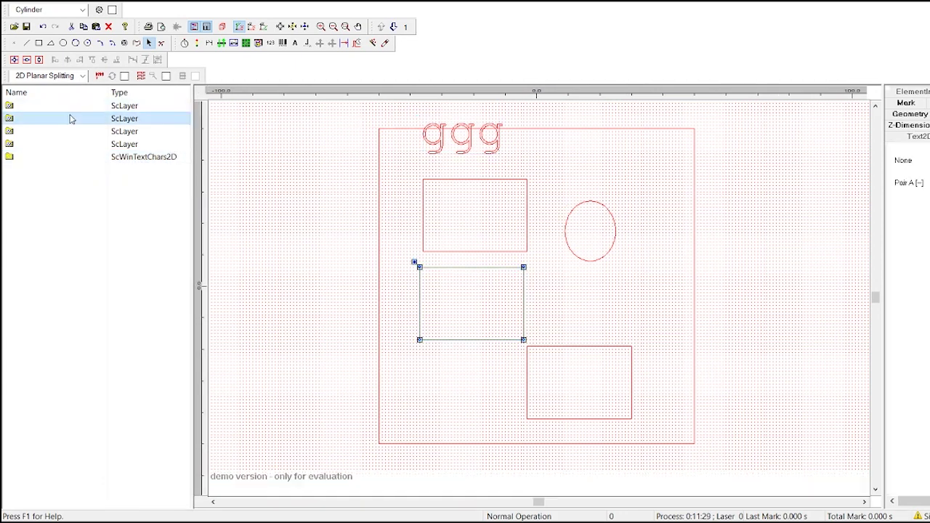
{"action": "right_click", "coordinate": [71, 119]}
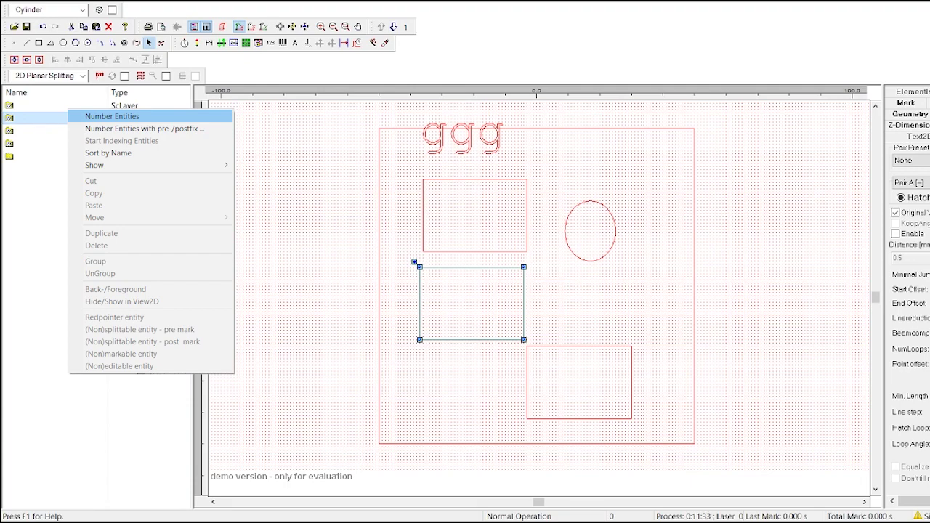
{"action": "left_click", "coordinate": [72, 117]}
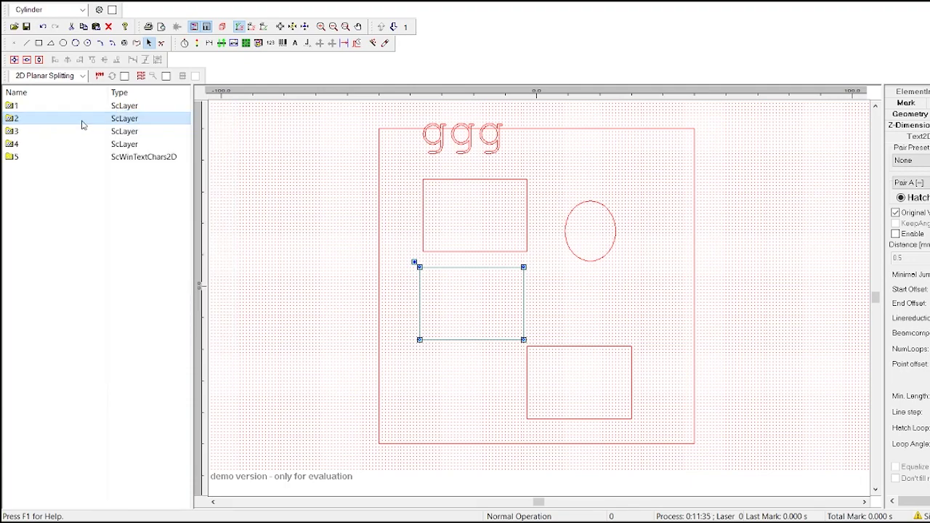
- Select entities 1 to 4 one after another in the entity list to identify each shape in the drawing
{"action": "left_click", "coordinate": [40, 113]}
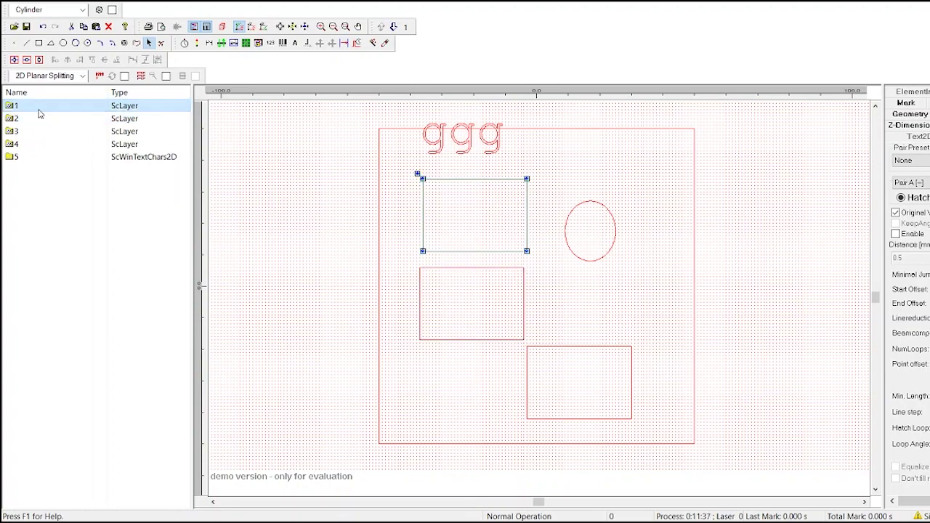
{"action": "left_click", "coordinate": [39, 121]}
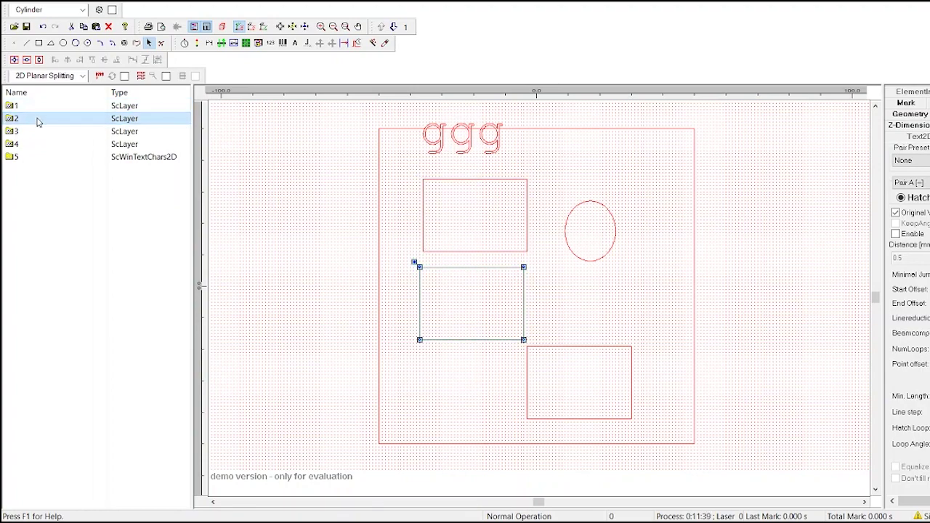
{"action": "left_click", "coordinate": [39, 135]}
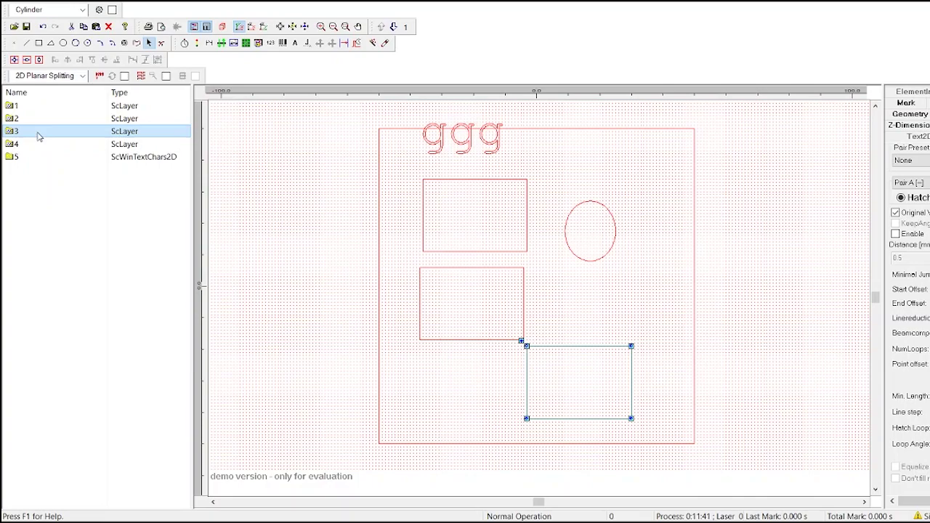
{"action": "left_click", "coordinate": [38, 146]}
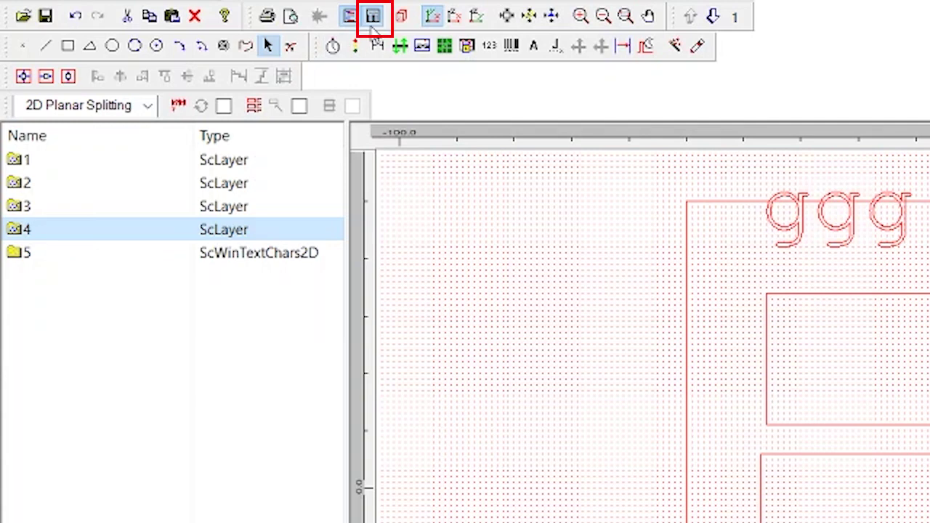
- Hide the property sheet and show it again
{"action": "left_click", "coordinate": [372, 18]}
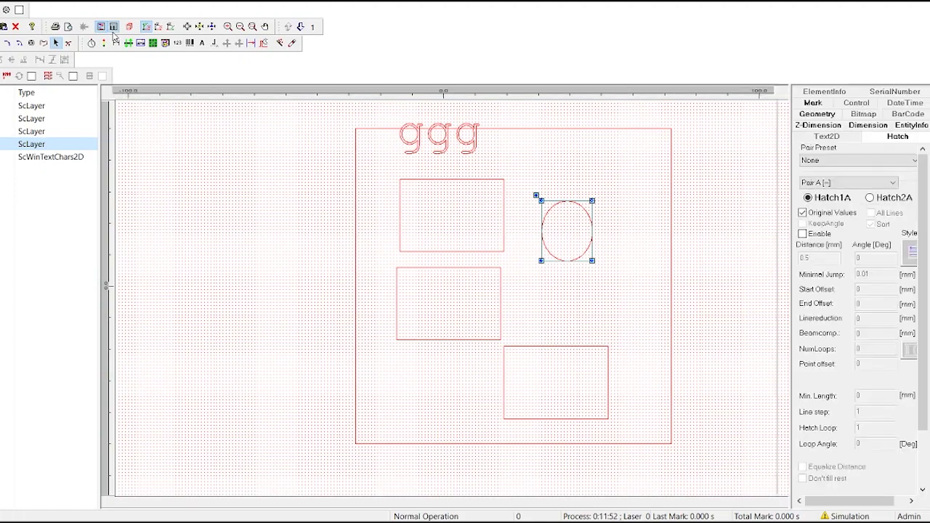
{"action": "left_click", "coordinate": [113, 29]}
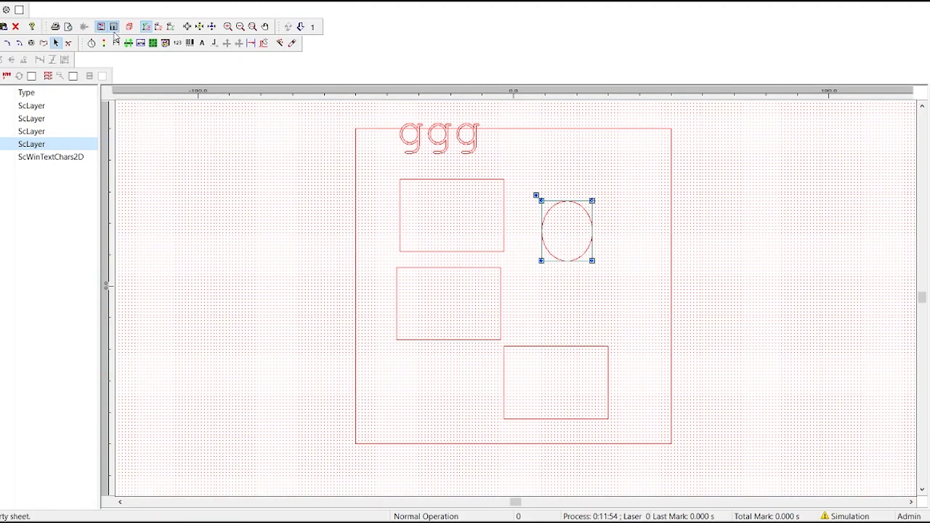
{"action": "left_click", "coordinate": [114, 29]}
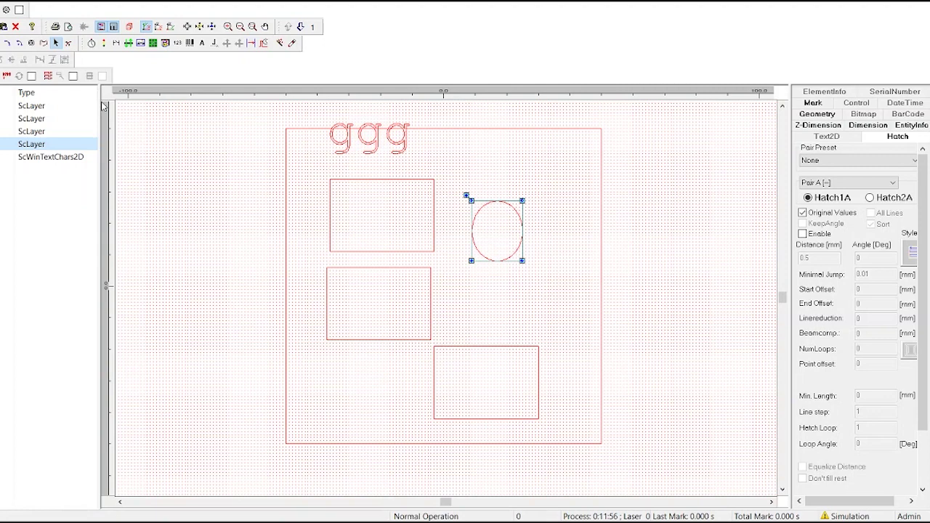
- Narrow the entity list and widen the property sheet
{"action": "left_click_drag", "start_coordinate": [103, 104], "coordinate": [67, 102]}
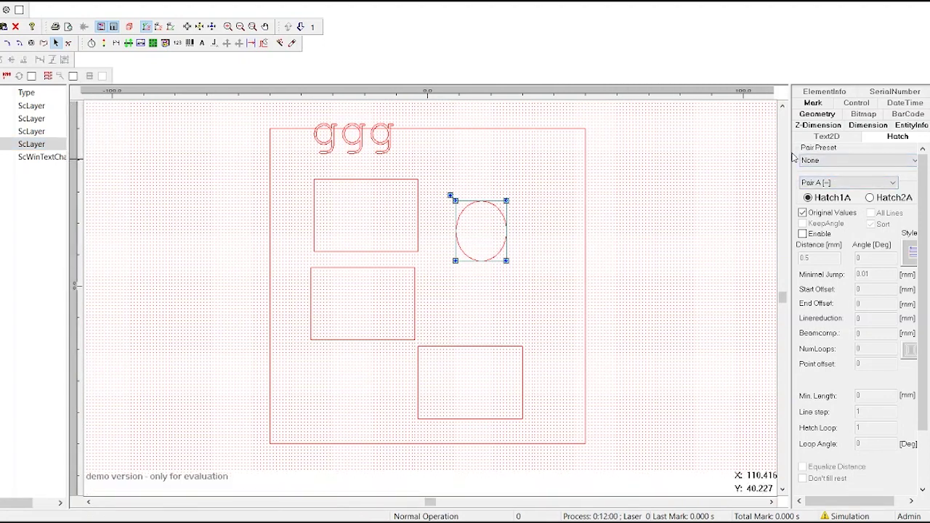
{"action": "left_click_drag", "start_coordinate": [790, 154], "coordinate": [768, 154]}
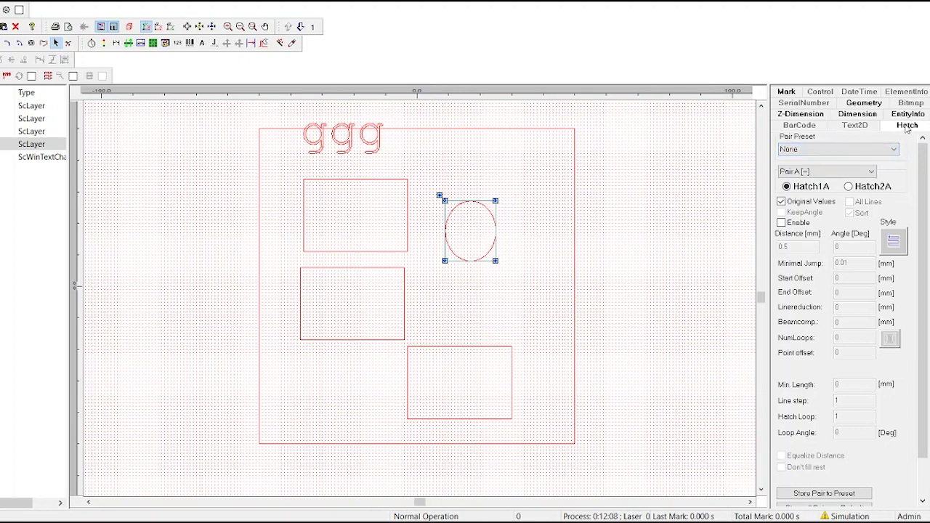
- Examine the ellipse's Dimension and Geometry properties and the properties of text entity 5
{"action": "left_click", "coordinate": [859, 115]}
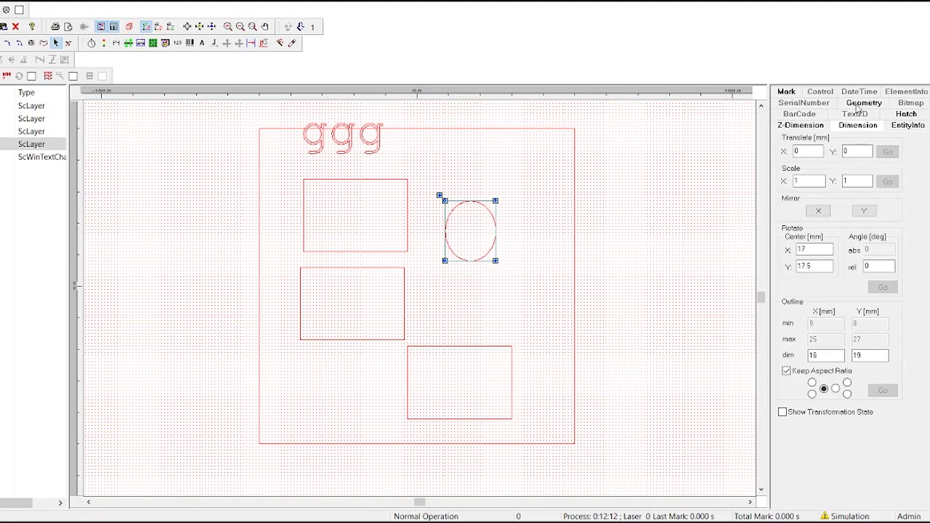
{"action": "left_click", "coordinate": [860, 104]}
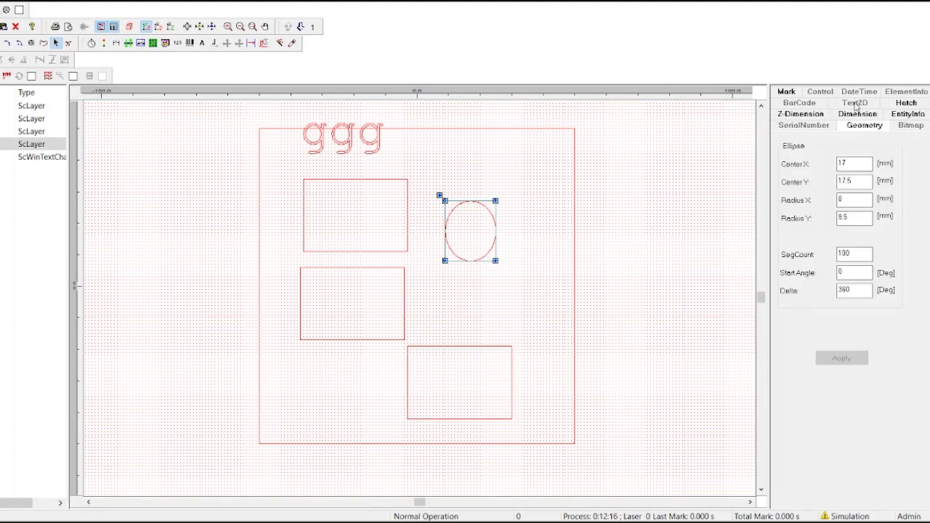
{"action": "left_click", "coordinate": [40, 157]}
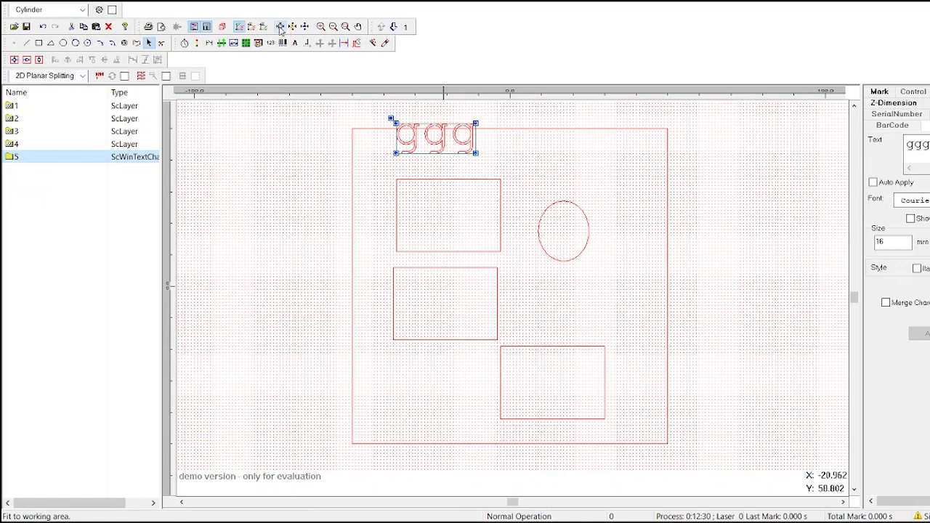
- Place a copy of the "ggg" text outside the working area, beyond its upper-left corner
{"action": "left_click", "coordinate": [280, 27]}
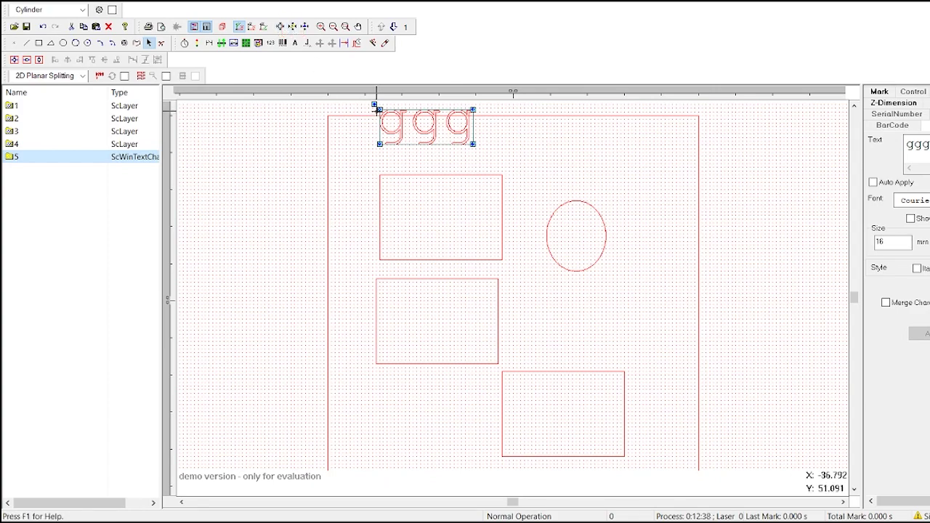
{"action": "left_click_drag", "start_coordinate": [377, 108], "coordinate": [210, 116]}
- Move the ellipse outside the working area to its lower right and fit the view to all entities
{"action": "left_click", "coordinate": [554, 257]}
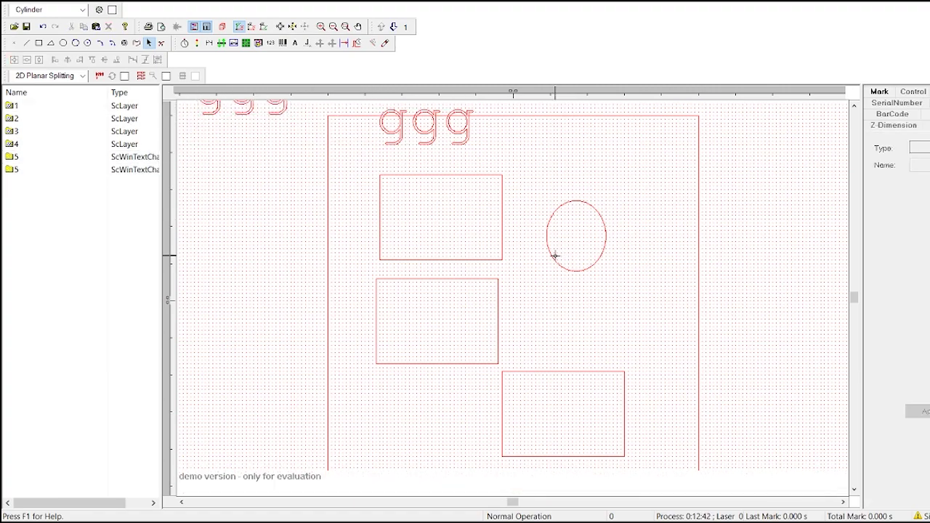
{"action": "left_click_drag", "start_coordinate": [604, 269], "coordinate": [844, 415]}
{"action": "left_click", "coordinate": [292, 27]}
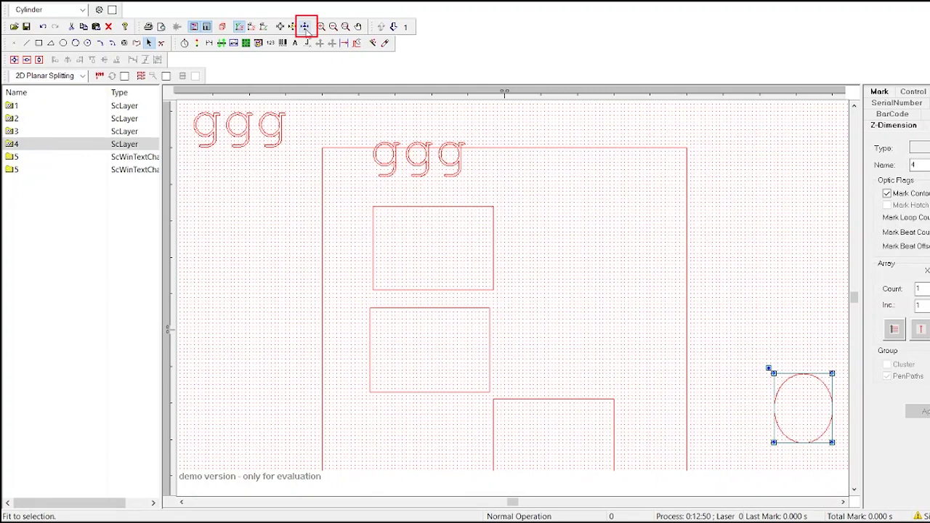
- Select the upper rectangle, try fitting the view to the selection, and zoom the drawing in and back out
{"action": "left_click", "coordinate": [384, 206]}
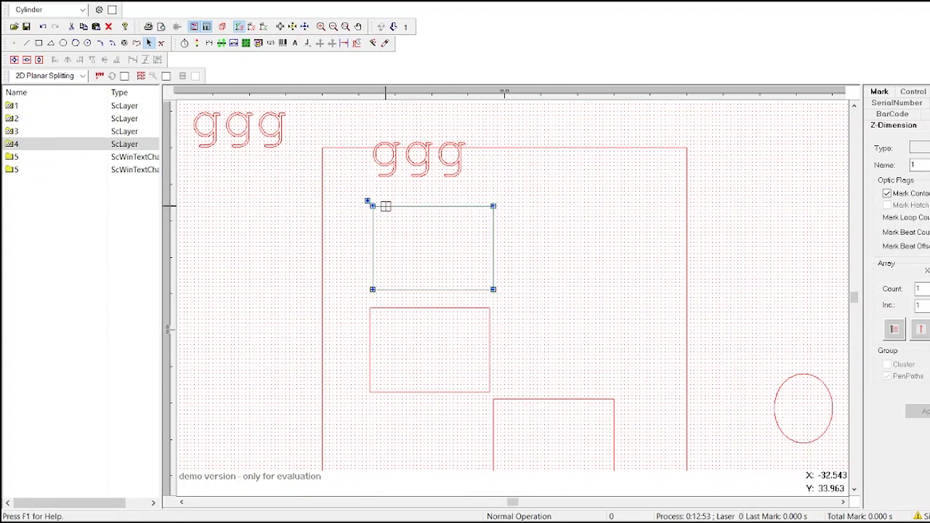
{"action": "left_click", "coordinate": [305, 30]}
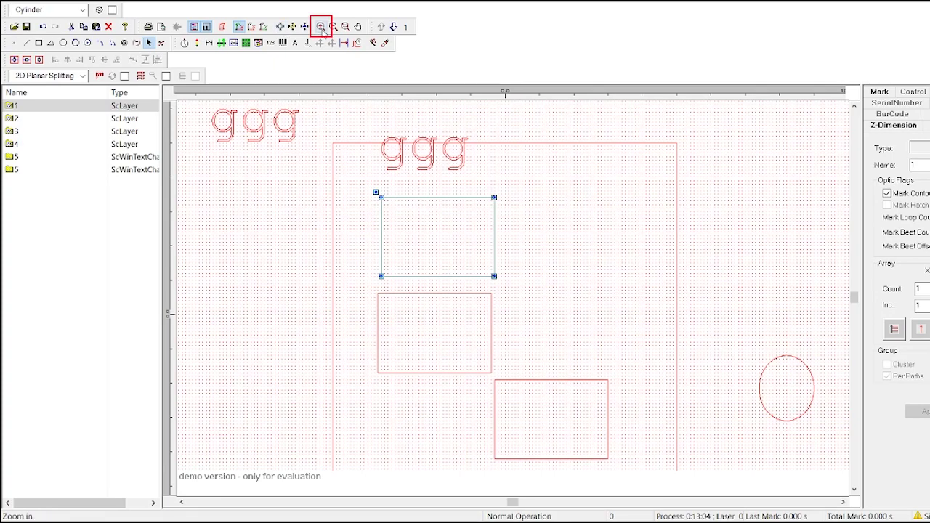
{"action": "left_click", "coordinate": [323, 27]}
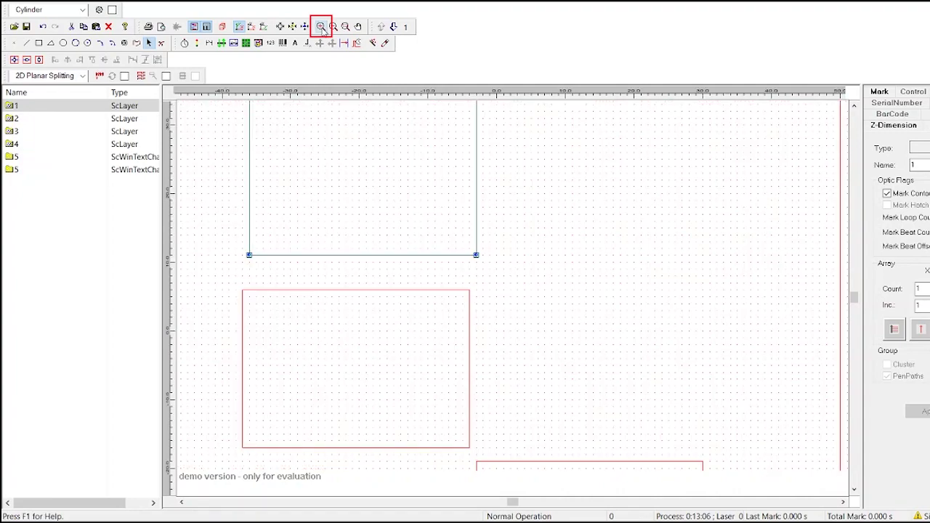
{"action": "left_click", "coordinate": [323, 28]}
{"action": "left_click", "coordinate": [324, 27]}
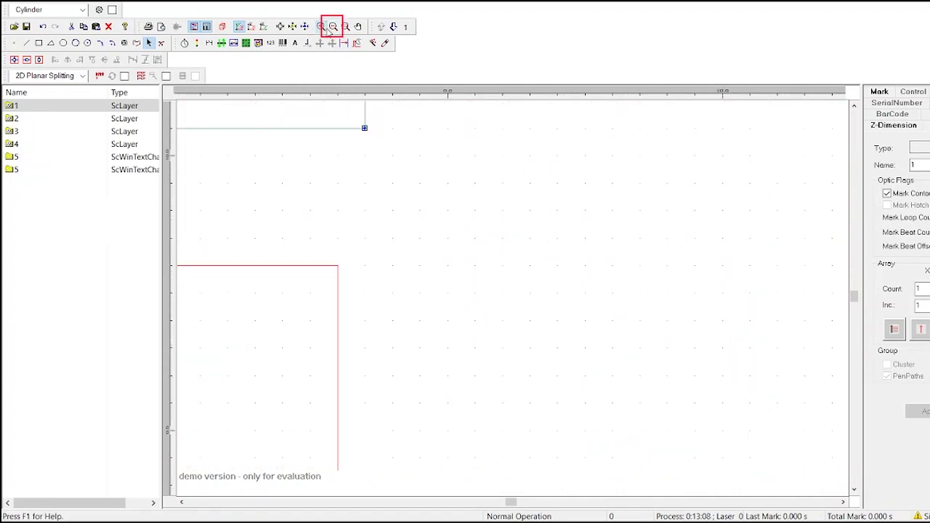
{"action": "left_click", "coordinate": [334, 27]}
{"action": "left_click", "coordinate": [333, 28]}
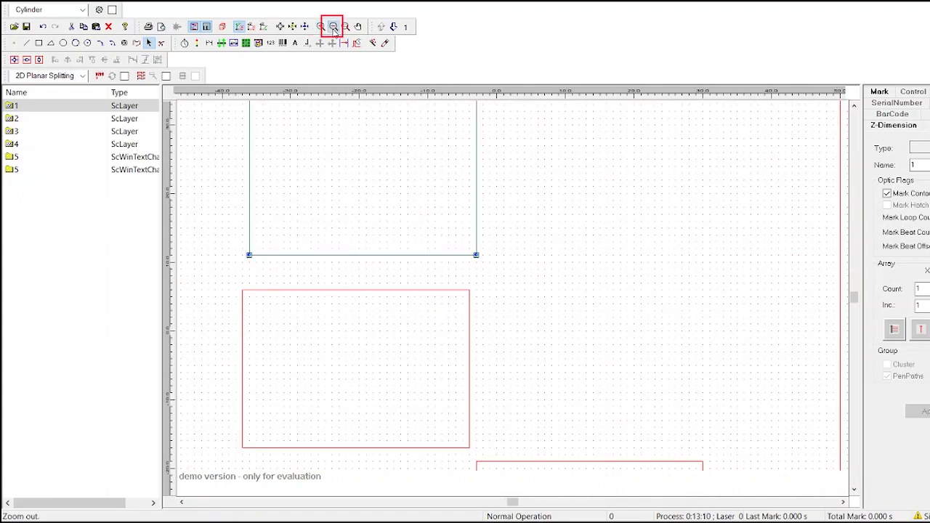
- Zoom the drawing out, zoom into a window around the outer "ggg" text, and fit the view to all entities
{"action": "left_click", "coordinate": [333, 28]}
{"action": "left_click", "coordinate": [334, 28]}
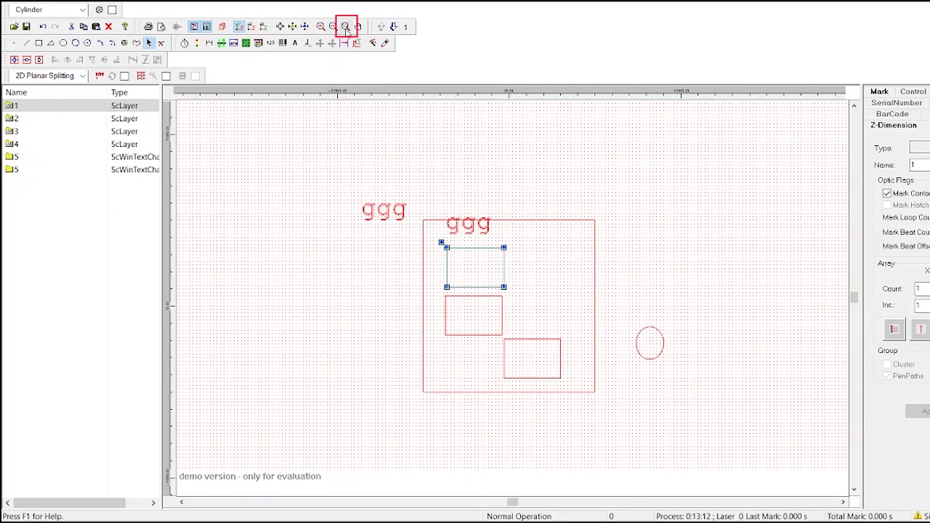
{"action": "left_click", "coordinate": [347, 27]}
{"action": "left_click_drag", "start_coordinate": [354, 192], "coordinate": [413, 236]}
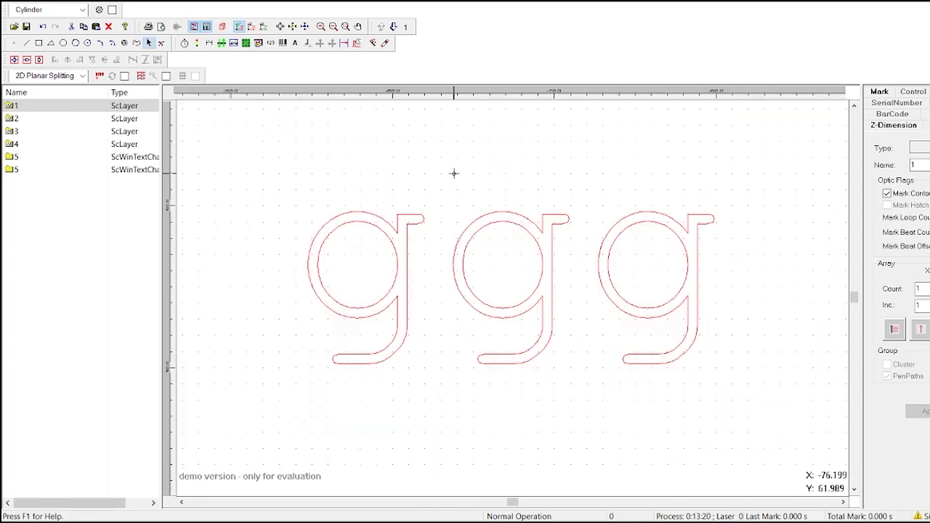
{"action": "left_click", "coordinate": [280, 27]}
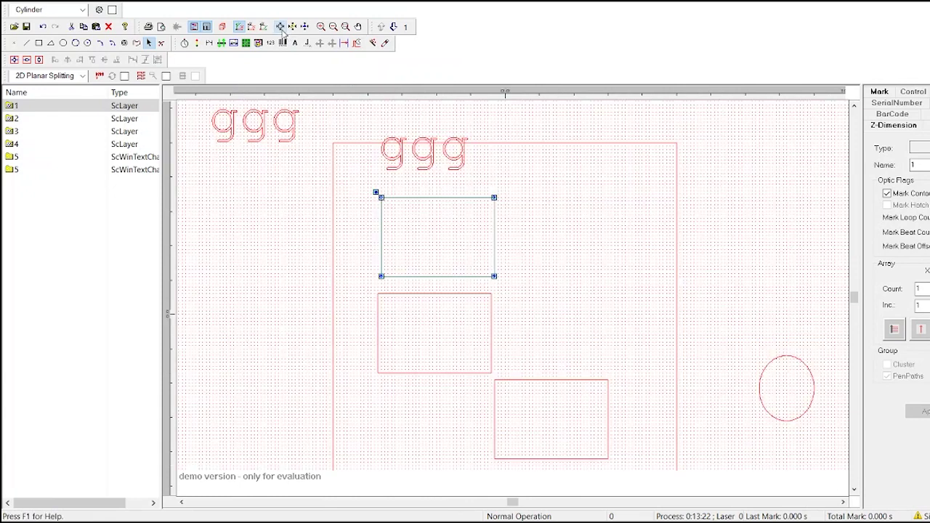
- Pan the drawing view in several directions around the working area
{"action": "left_click", "coordinate": [359, 28]}
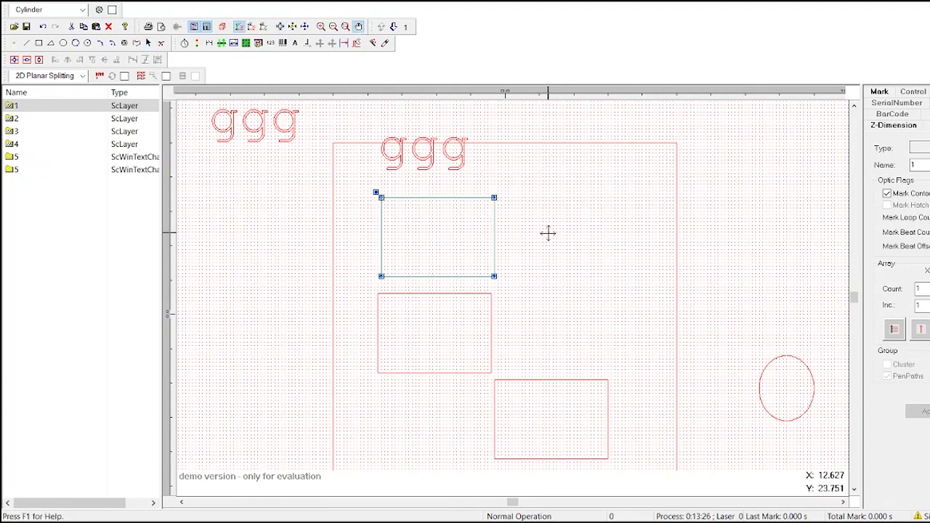
{"action": "left_click_drag", "start_coordinate": [548, 232], "coordinate": [454, 113]}
{"action": "left_click_drag", "start_coordinate": [617, 225], "coordinate": [615, 374]}
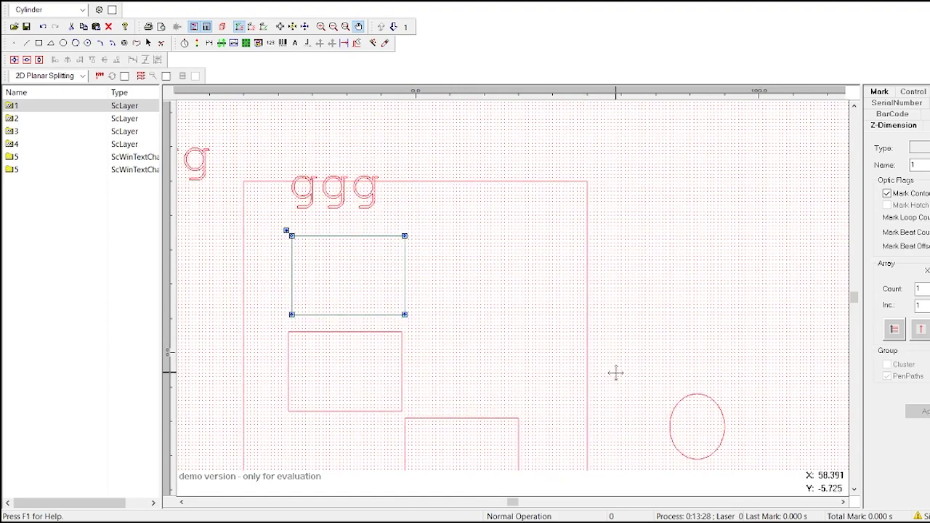
{"action": "left_click_drag", "start_coordinate": [497, 241], "coordinate": [687, 192]}
{"action": "left_click_drag", "start_coordinate": [472, 210], "coordinate": [357, 259]}
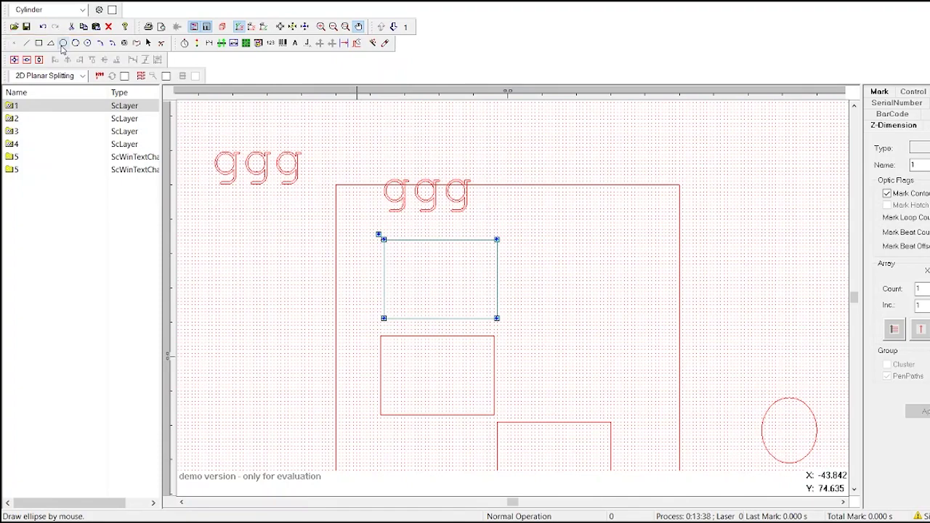
- Draw a nearly circular ellipse right of the upper rectangle, ending near X 30, Y 14, and a triangle just below it
{"action": "left_click", "coordinate": [63, 45]}
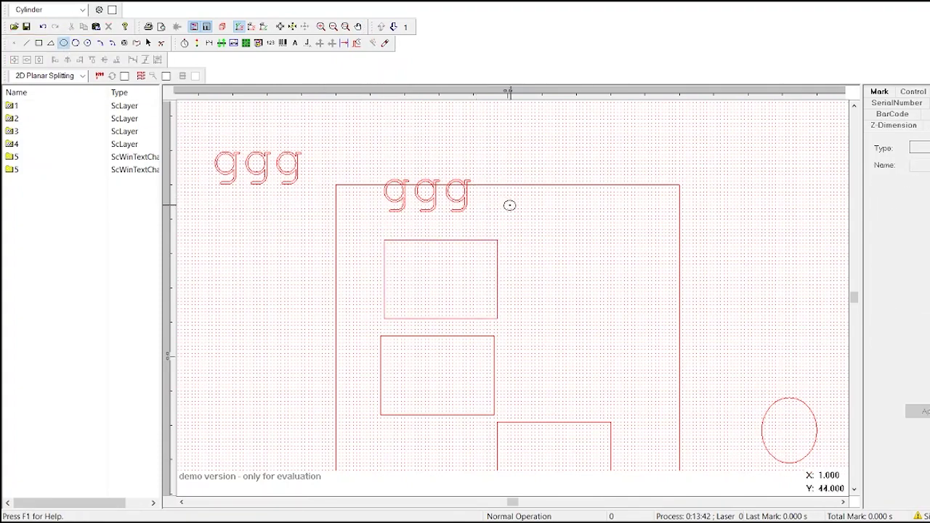
{"action": "mouse_move", "coordinate": [516, 208]}
{"action": "left_mouse_down"}
{"action": "mouse_move", "coordinate": [588, 266]}
{"action": "mouse_move", "coordinate": [612, 308]}
{"action": "left_mouse_up"}
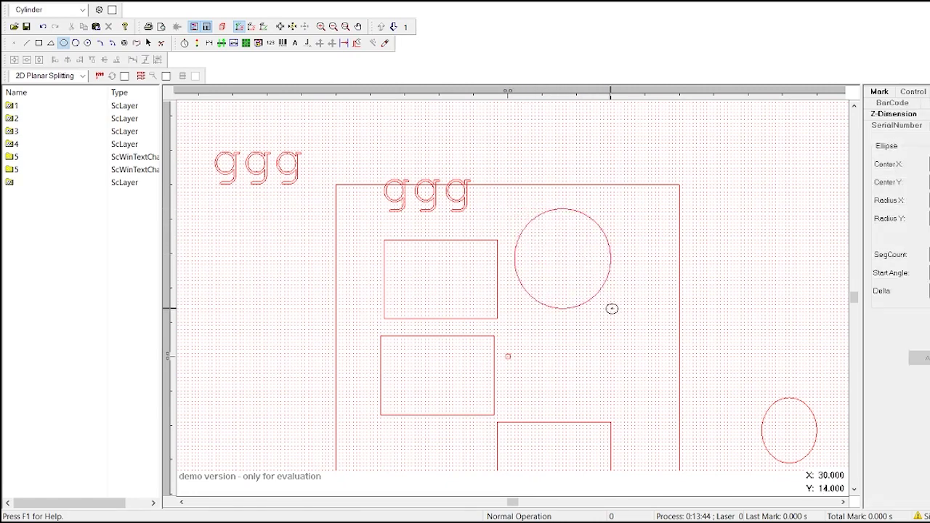
{"action": "left_click", "coordinate": [51, 43]}
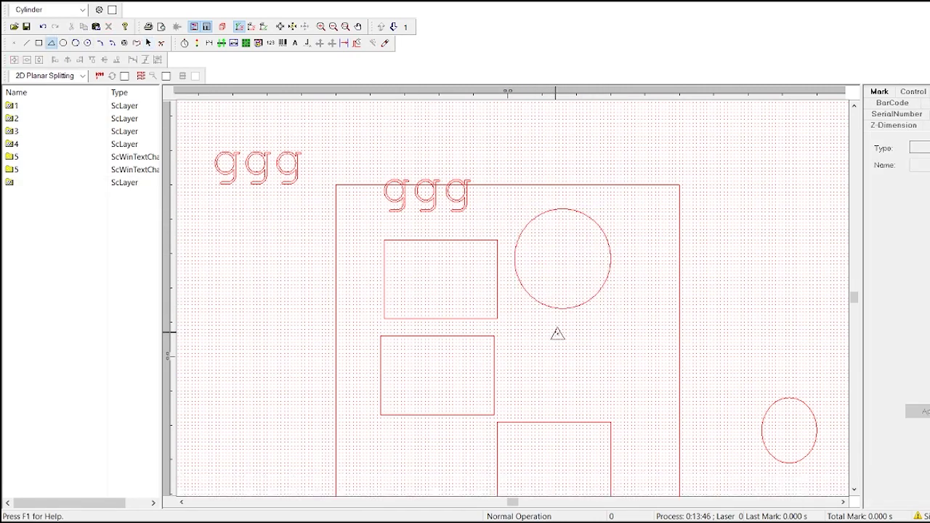
{"action": "left_click", "coordinate": [556, 332]}
{"action": "left_click", "coordinate": [527, 402]}
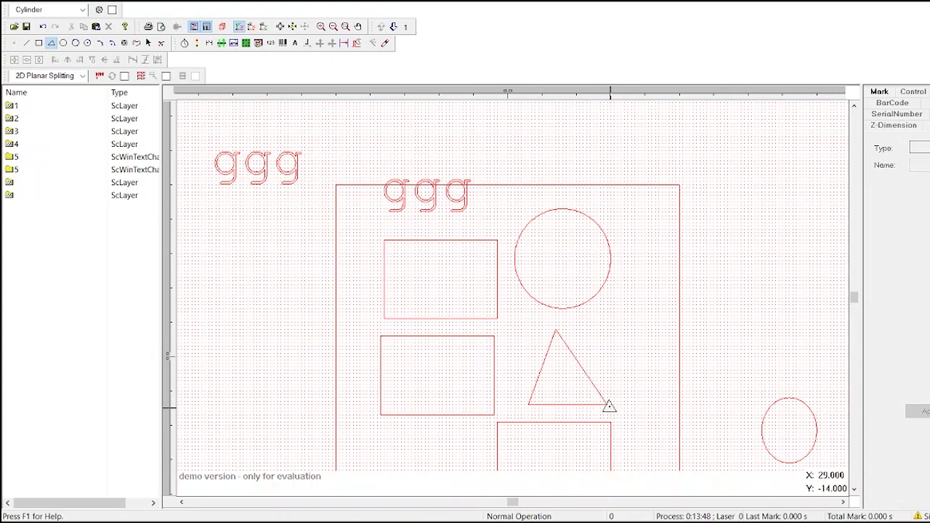
{"action": "double_click", "coordinate": [611, 399]}
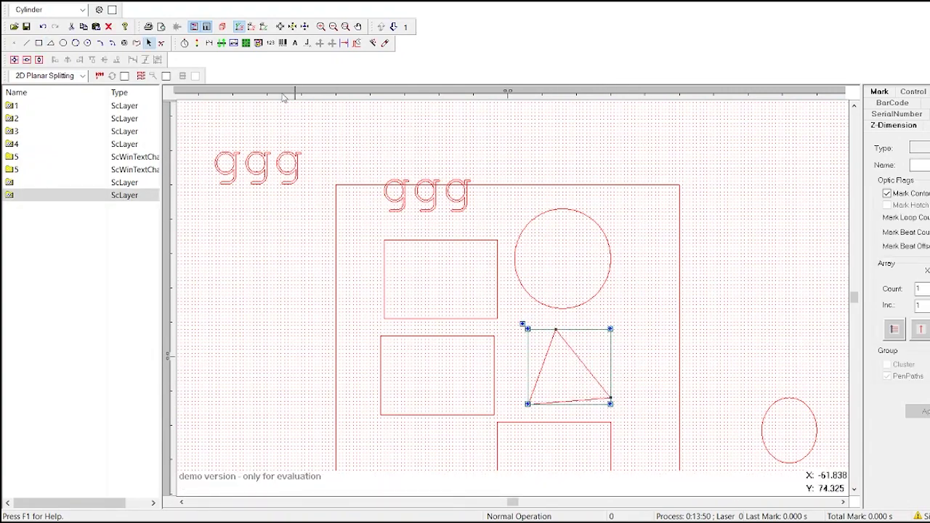
- Select the upper rectangle, the "ggg" text above it, and entity 3 in turn
{"action": "left_click", "coordinate": [384, 246]}
{"action": "left_click", "coordinate": [396, 193]}
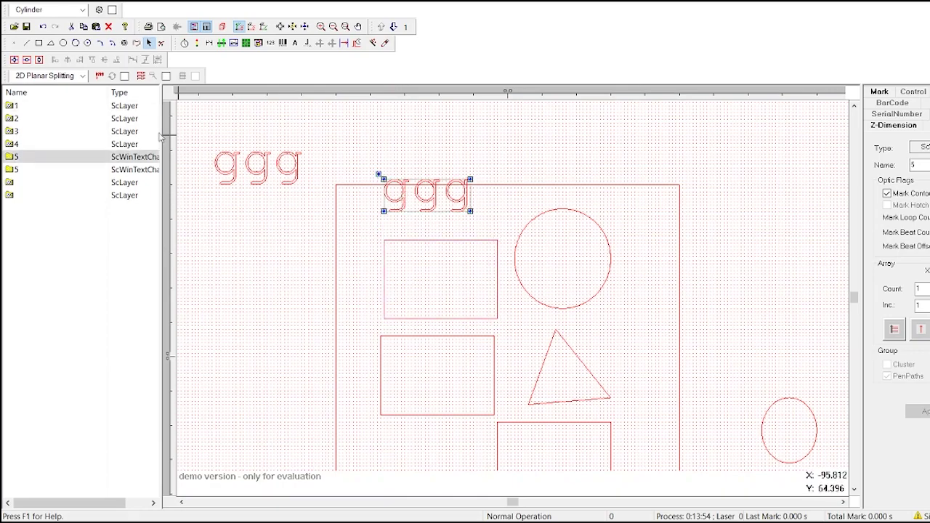
{"action": "left_click", "coordinate": [101, 130]}
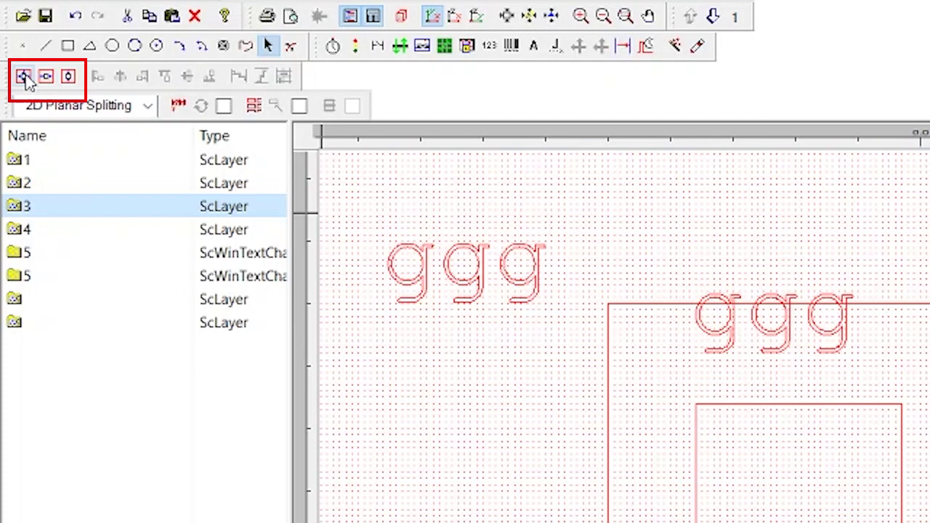
{"action": "left_click", "coordinate": [882, 405]}
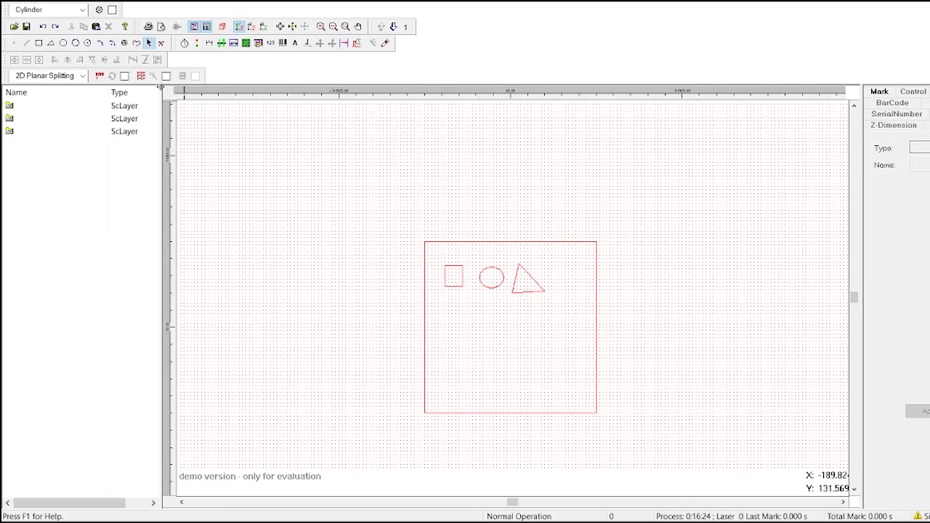
- Center the small square in the working area both horizontally and vertically
{"action": "left_click_drag", "start_coordinate": [430, 258], "coordinate": [469, 290]}
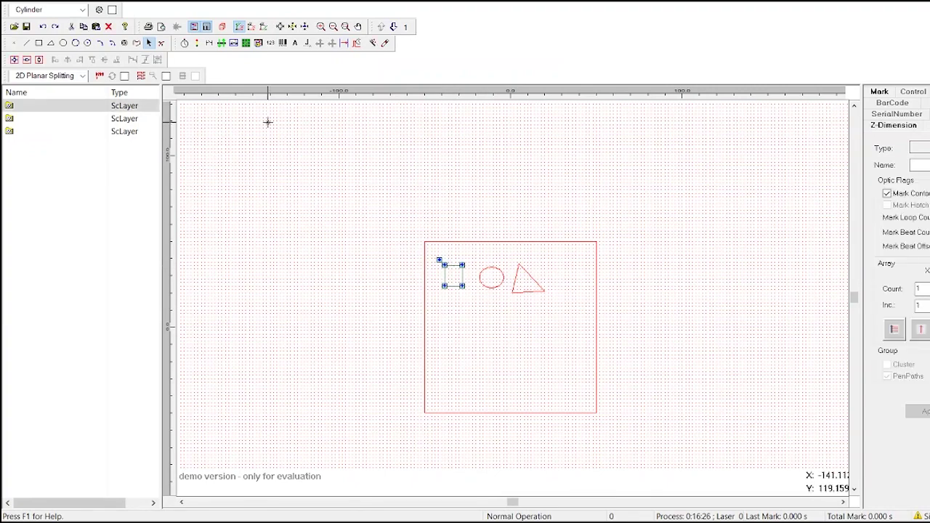
{"action": "left_click", "coordinate": [14, 59]}
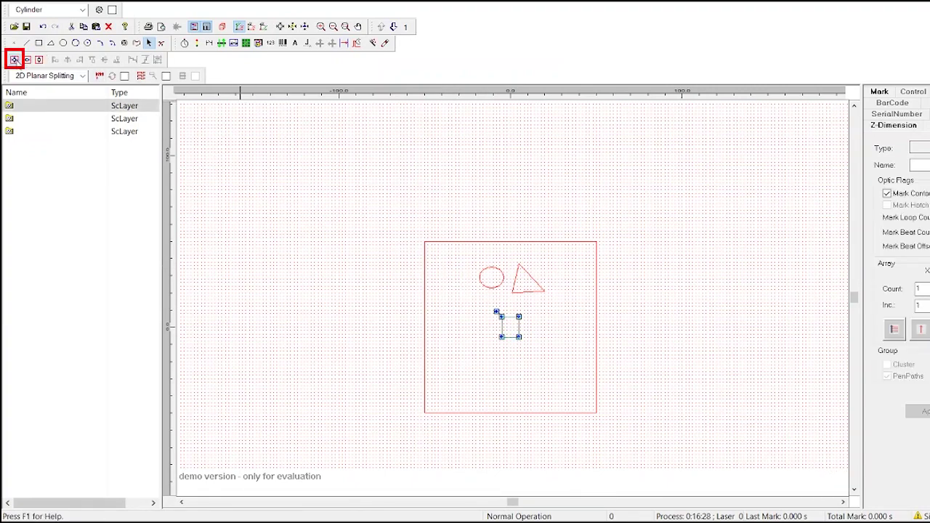
- Center the circle horizontally and the triangle vertically within the working area
{"action": "left_click", "coordinate": [488, 271]}
{"action": "left_click", "coordinate": [26, 60]}
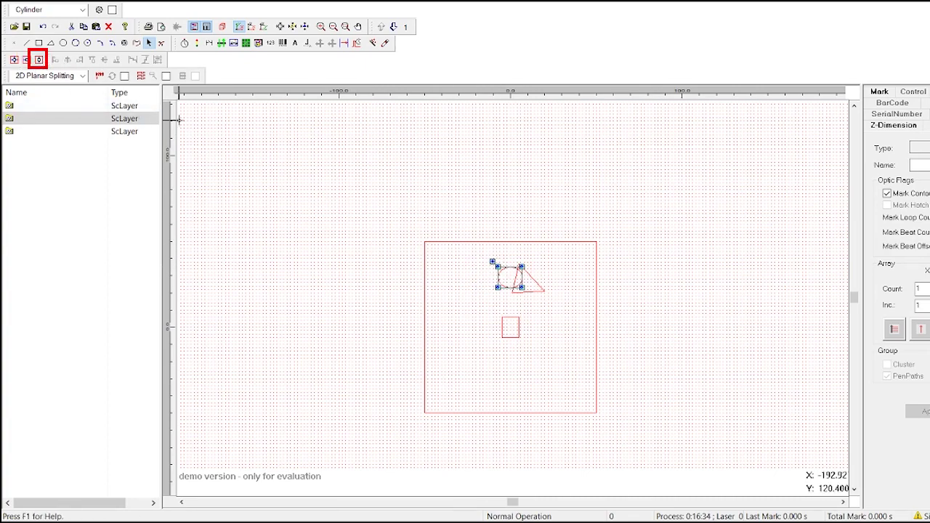
{"action": "left_click", "coordinate": [542, 285]}
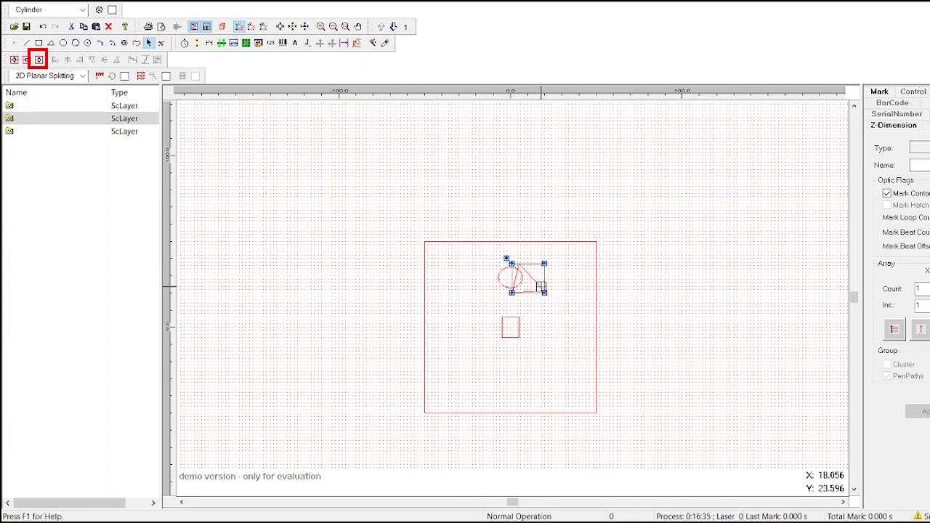
{"action": "left_click", "coordinate": [40, 59]}
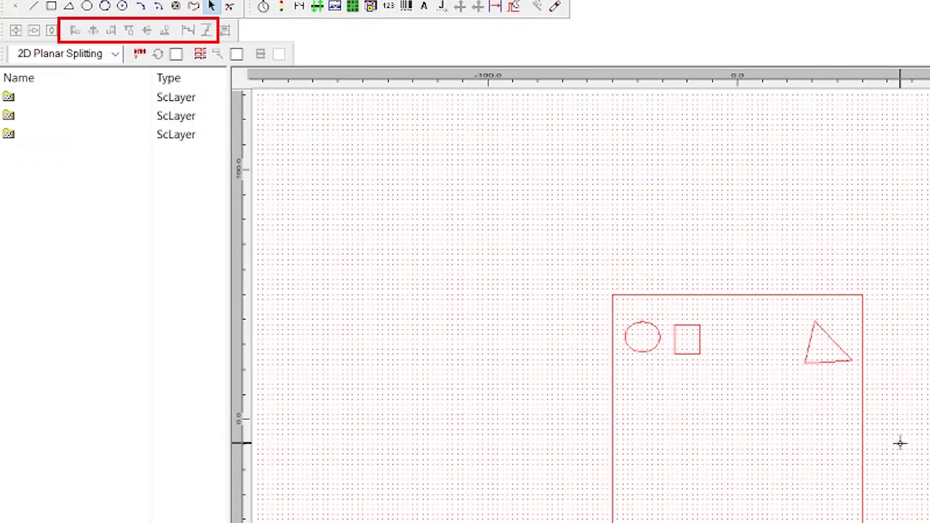
- Select the circle, square and triangle and try the left, horizontal center and right alignments in turn
{"action": "left_click_drag", "start_coordinate": [900, 441], "coordinate": [618, 263]}
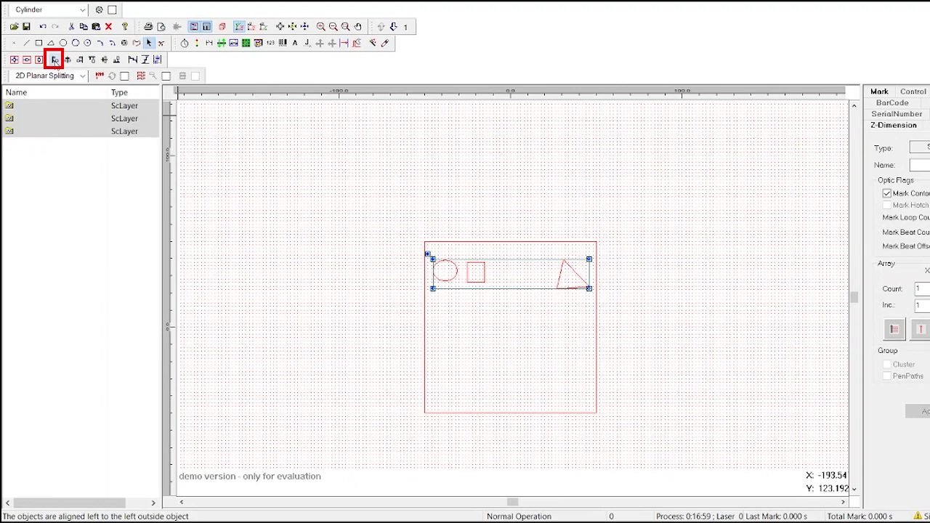
{"action": "left_click", "coordinate": [56, 60]}
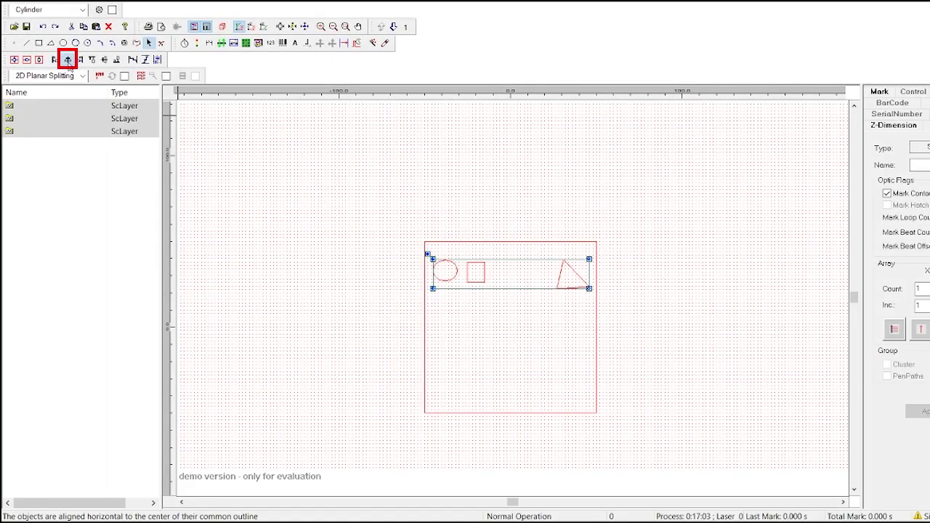
{"action": "left_click", "coordinate": [68, 59]}
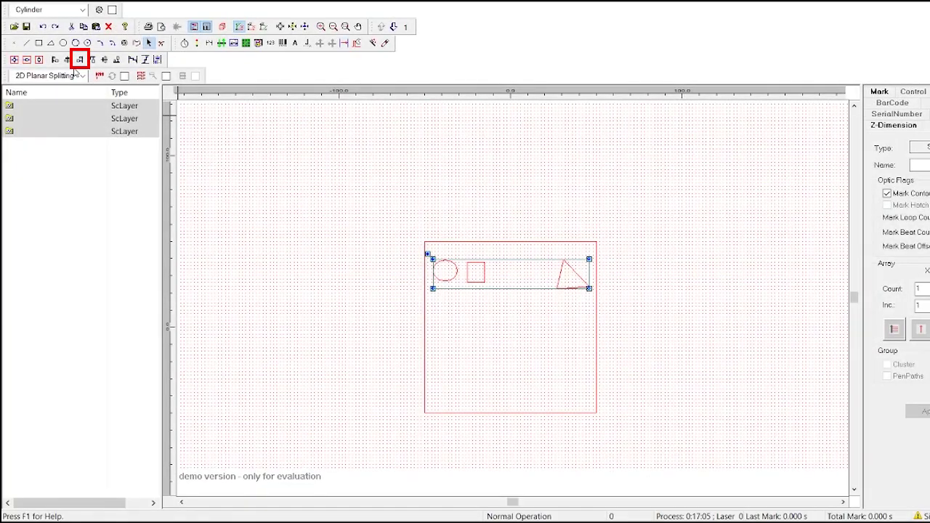
{"action": "left_click", "coordinate": [81, 62]}
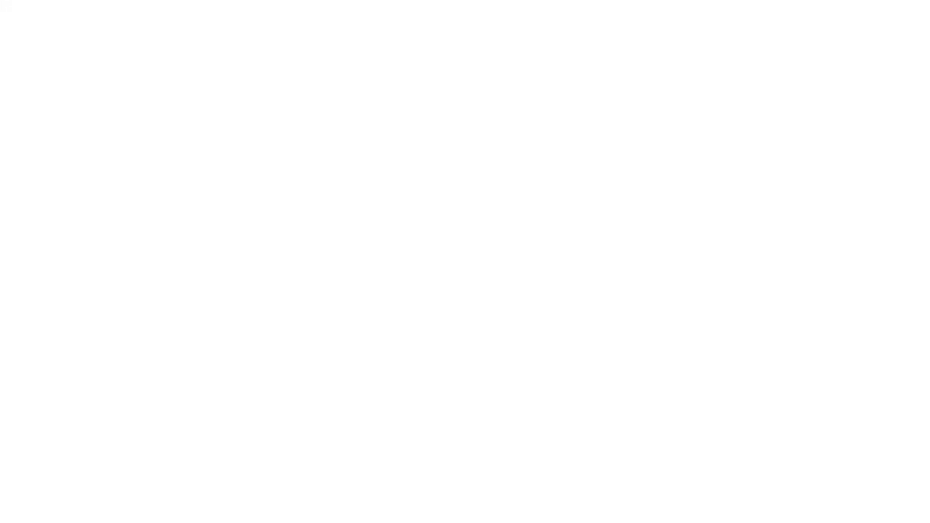
- Select the three diagonally placed shapes and try the top, vertical center and bottom alignments in turn
{"action": "left_click_drag", "start_coordinate": [618, 425], "coordinate": [424, 220]}
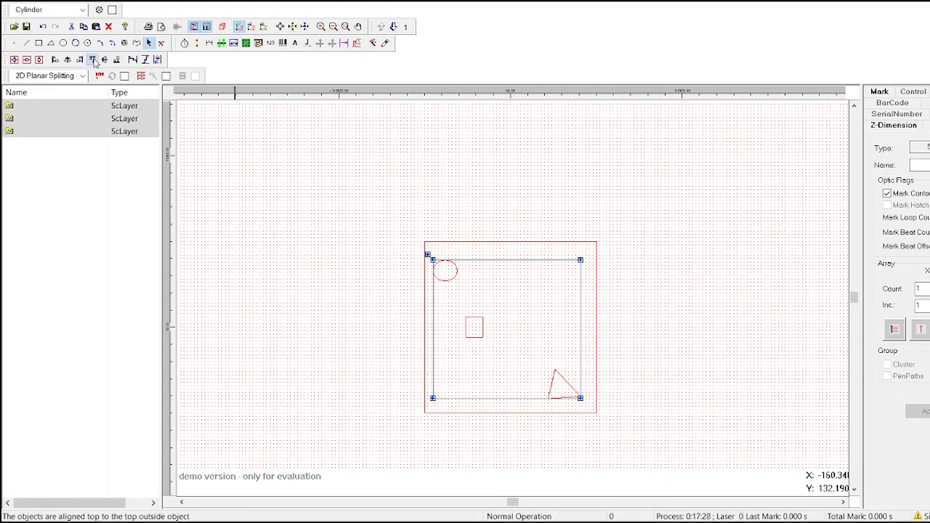
{"action": "left_click", "coordinate": [92, 60]}
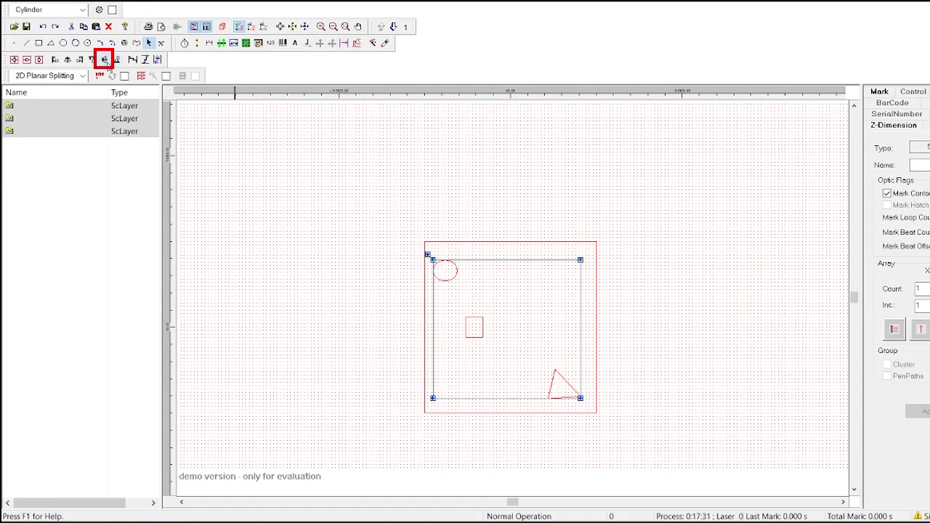
{"action": "left_click", "coordinate": [105, 60]}
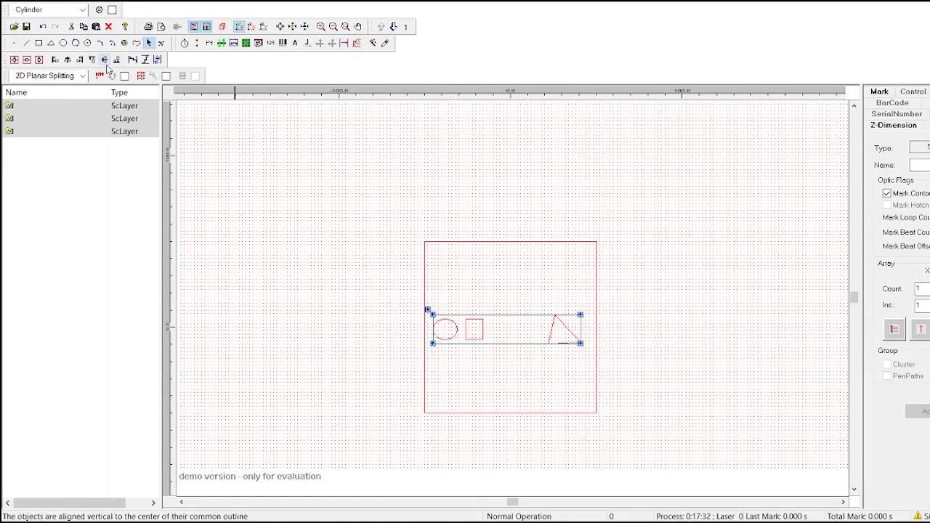
{"action": "left_click", "coordinate": [116, 59]}
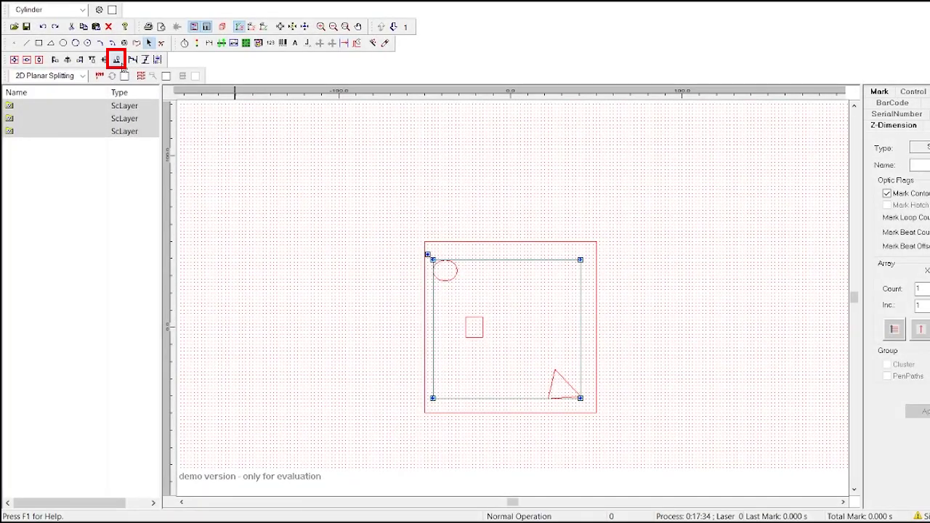
{"action": "left_click", "coordinate": [116, 59]}
- Distribute the circle, square and triangle evenly inside their common outline, first horizontally and then vertically, and clear the selection
{"action": "left_click", "coordinate": [132, 60]}
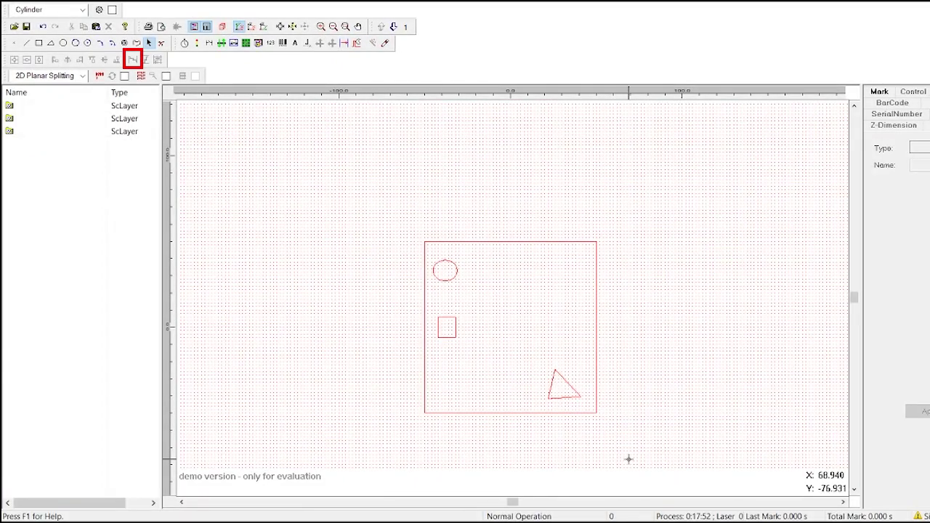
{"action": "left_click_drag", "start_coordinate": [628, 459], "coordinate": [404, 235]}
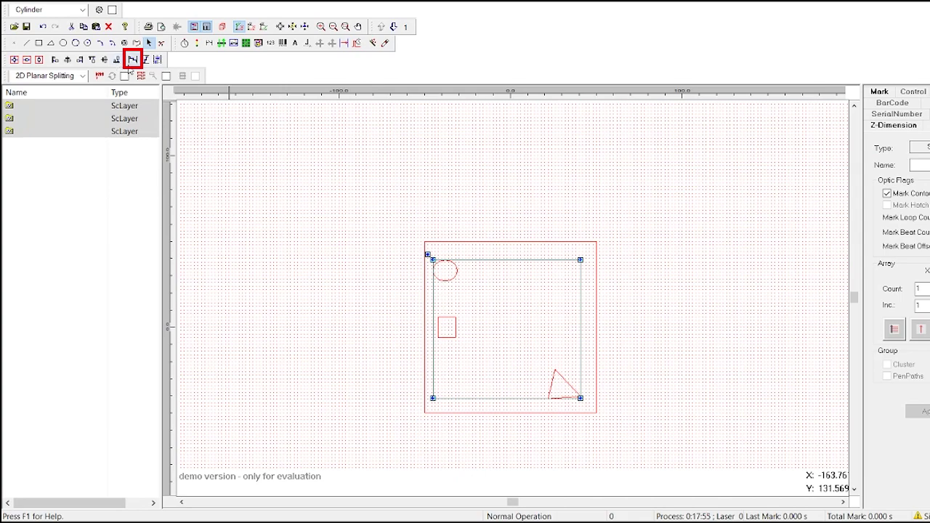
{"action": "left_click", "coordinate": [132, 60]}
{"action": "left_click", "coordinate": [326, 246]}
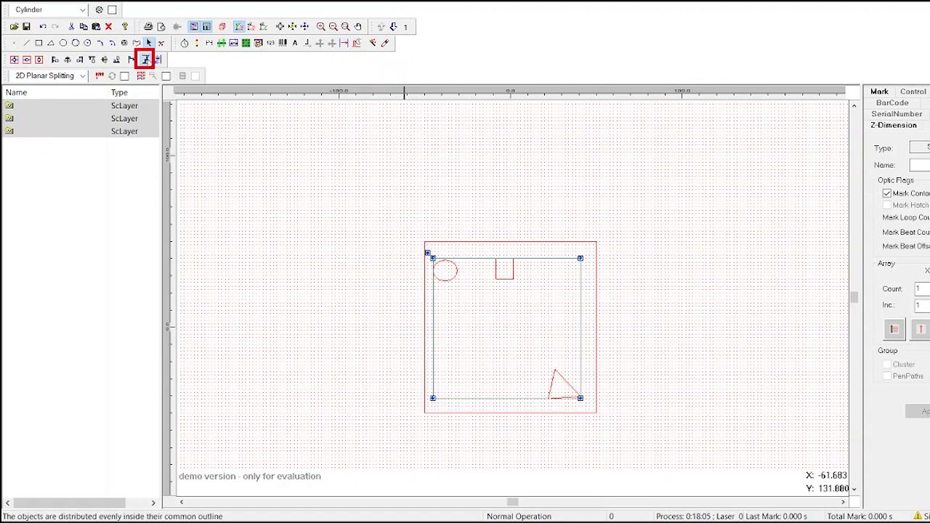
{"action": "left_click", "coordinate": [145, 60]}
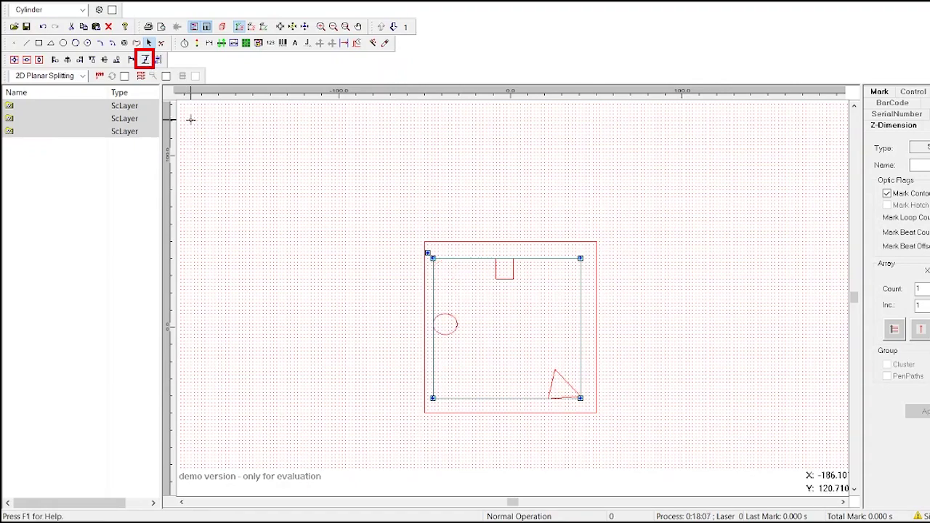
{"action": "left_click", "coordinate": [285, 189]}
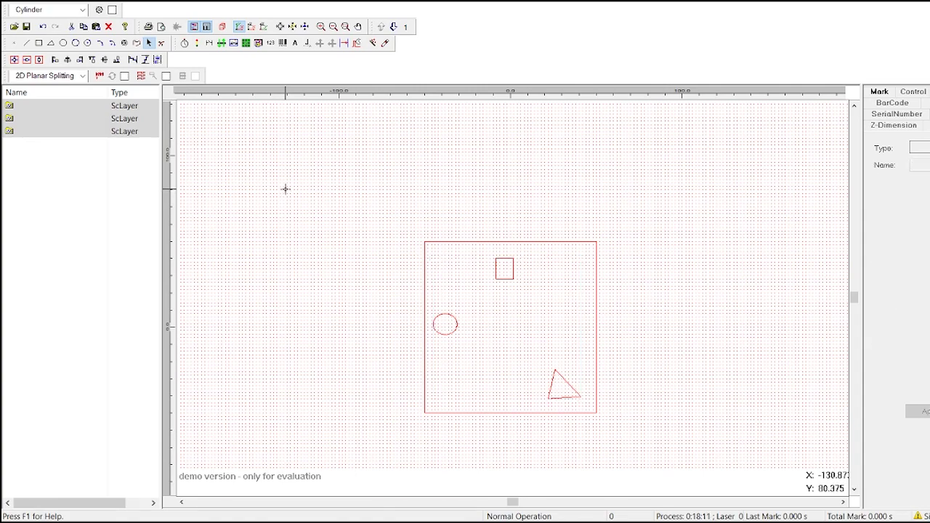